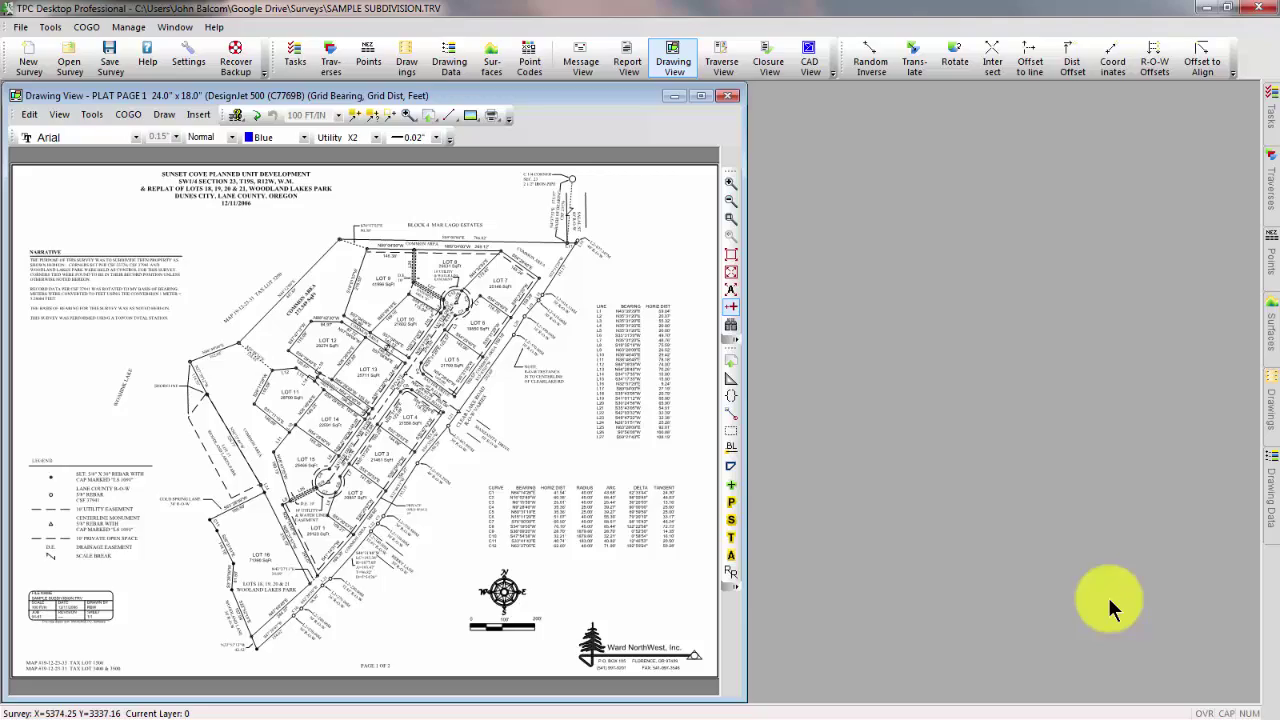
- Show SAMPLE SUBDIVISION.TRV's survey information: Feet units, Local CRS, Arc curves
click(1270, 262)
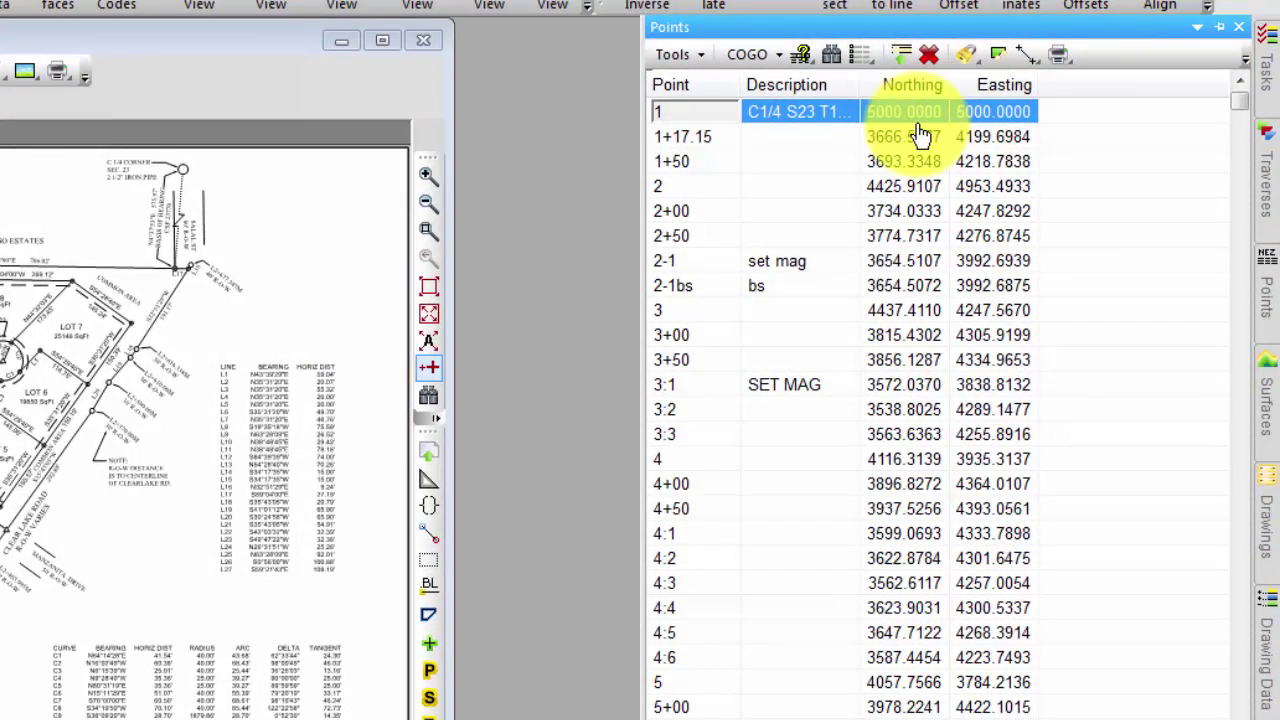
click(1268, 85)
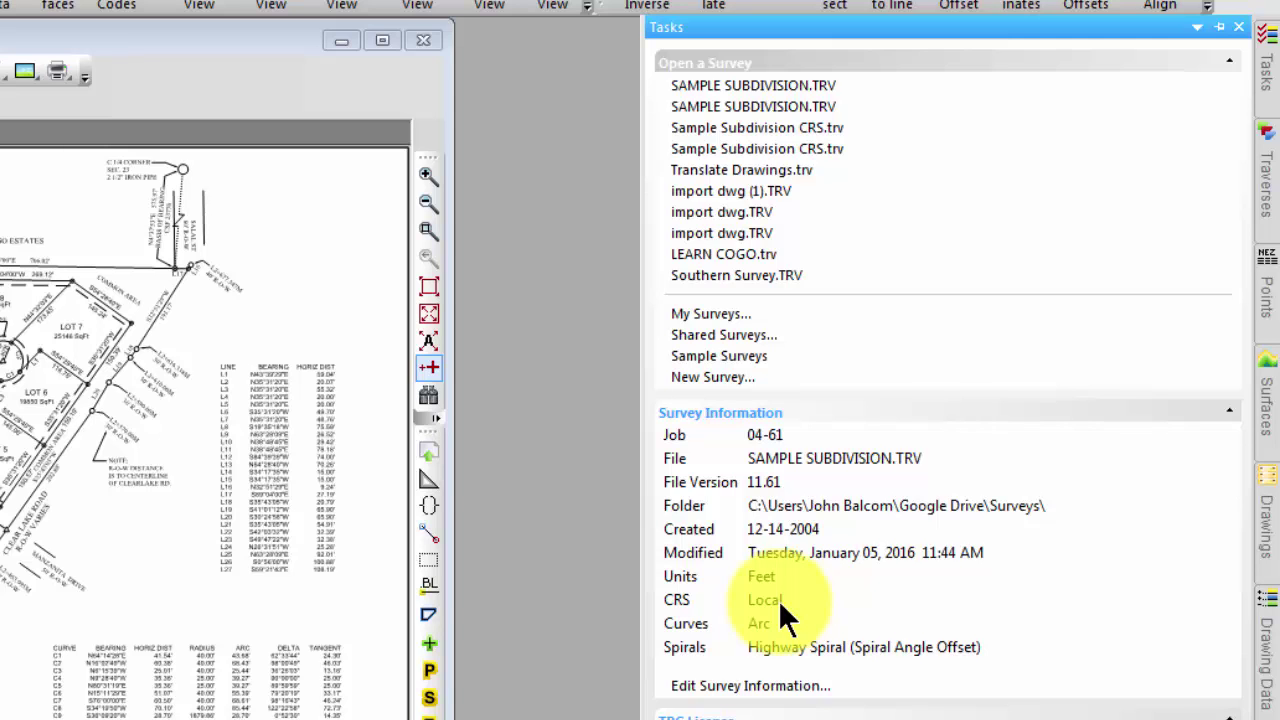
- Open the report listing the translate-304 and rotate 304–317 steps, then zoom into LOT 1
click(273, 6)
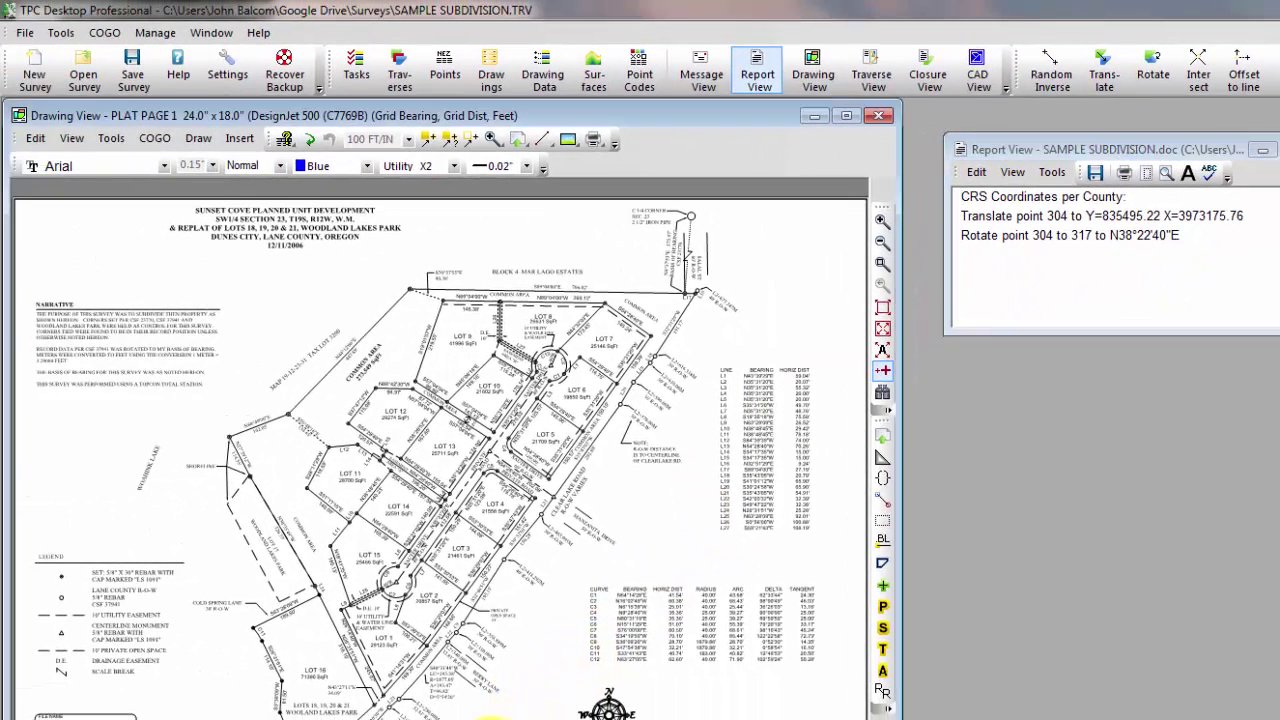
click(697, 360)
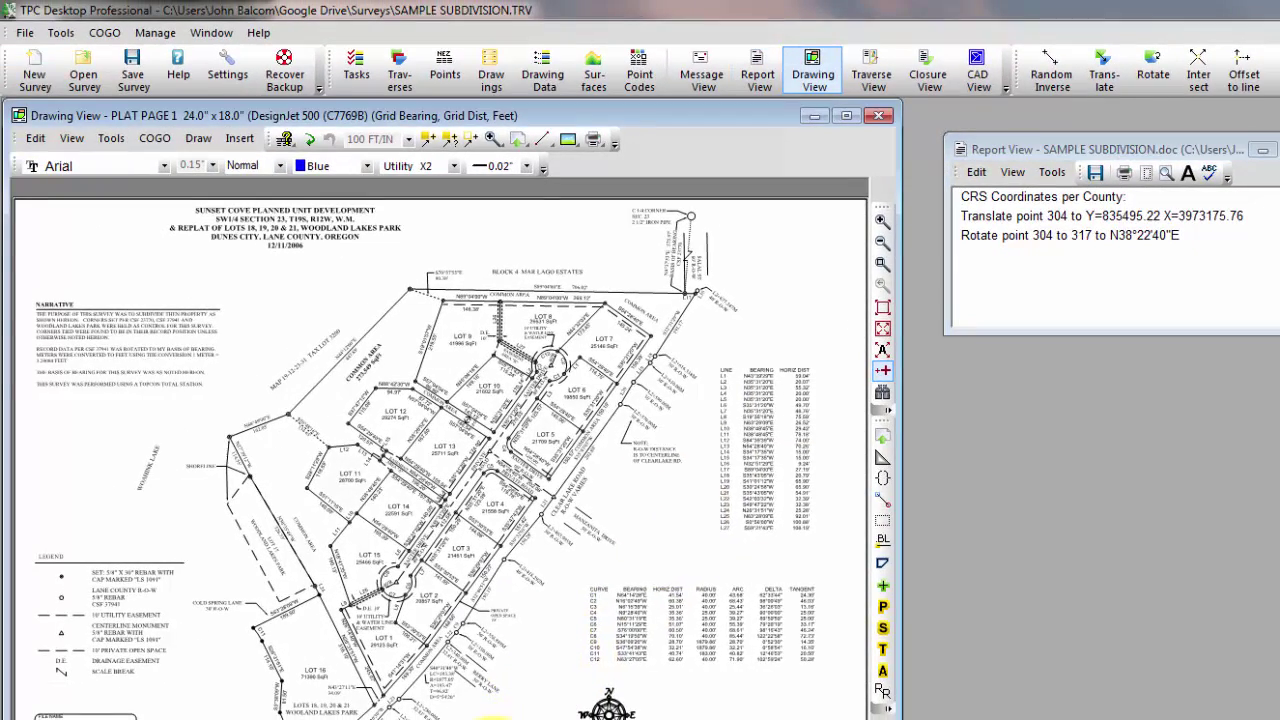
click(882, 264)
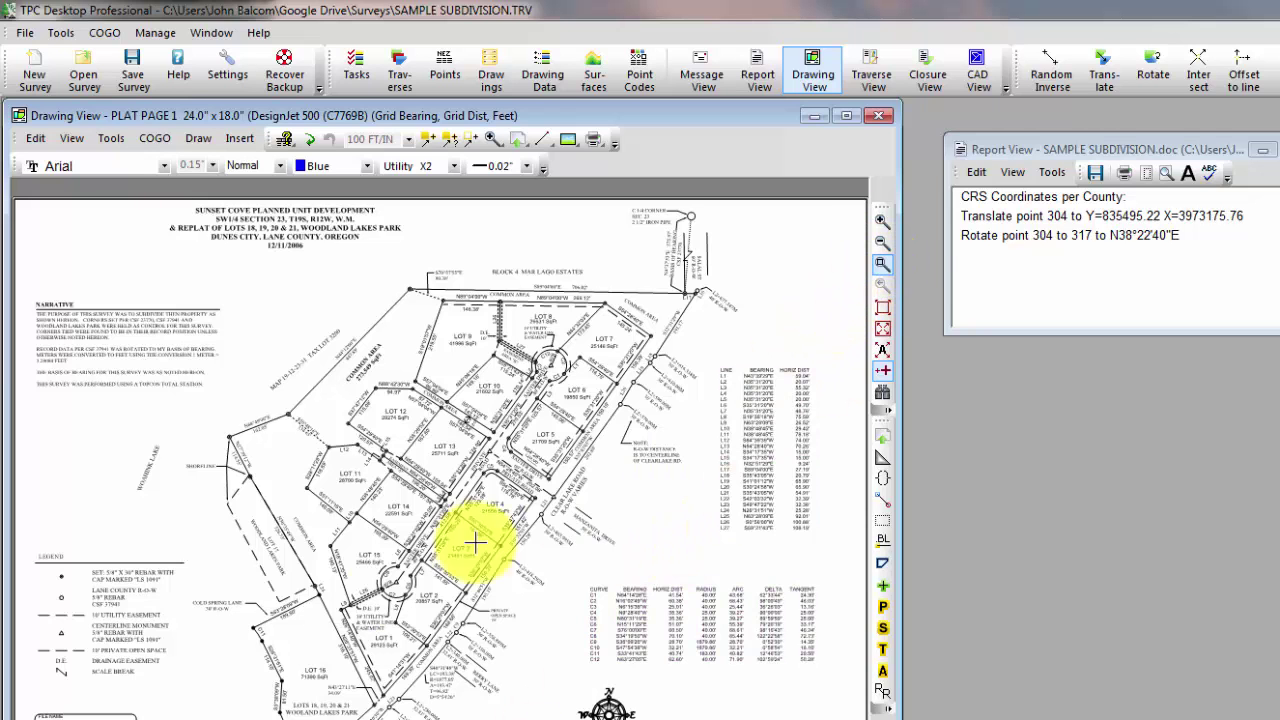
mouse_move(303, 605)
mouse_down()
mouse_move(388, 708)
mouse_move(454, 690)
mouse_up()
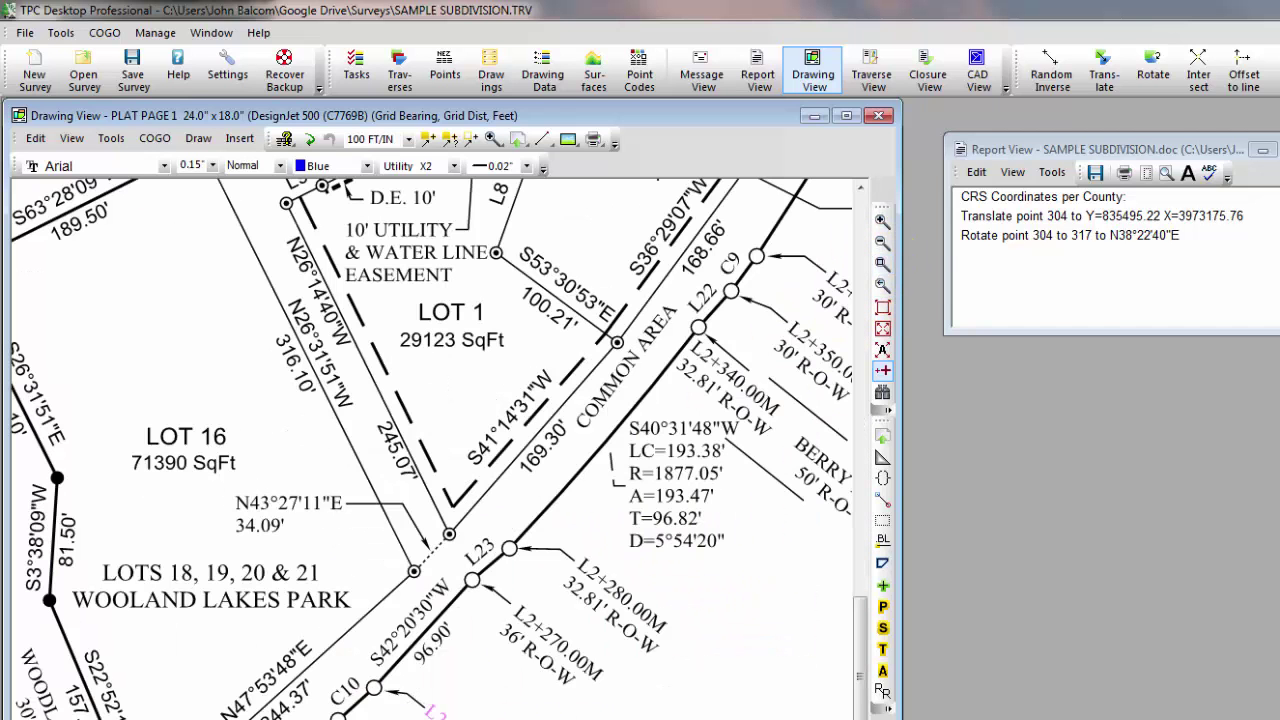
- Pan the plat past LOT 8 and LOT 7 to point 317 near Salal St, inspecting points 304 and 317
mouse_move(340, 704)
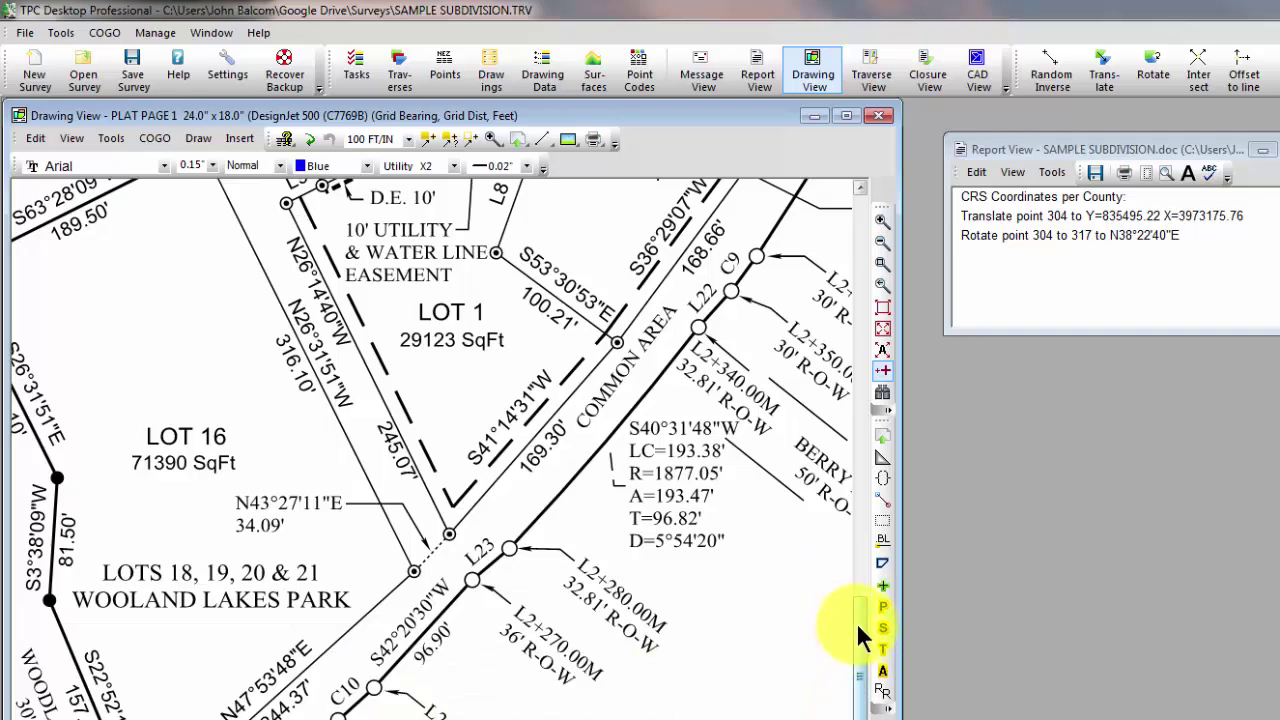
drag(862, 623, 890, 306)
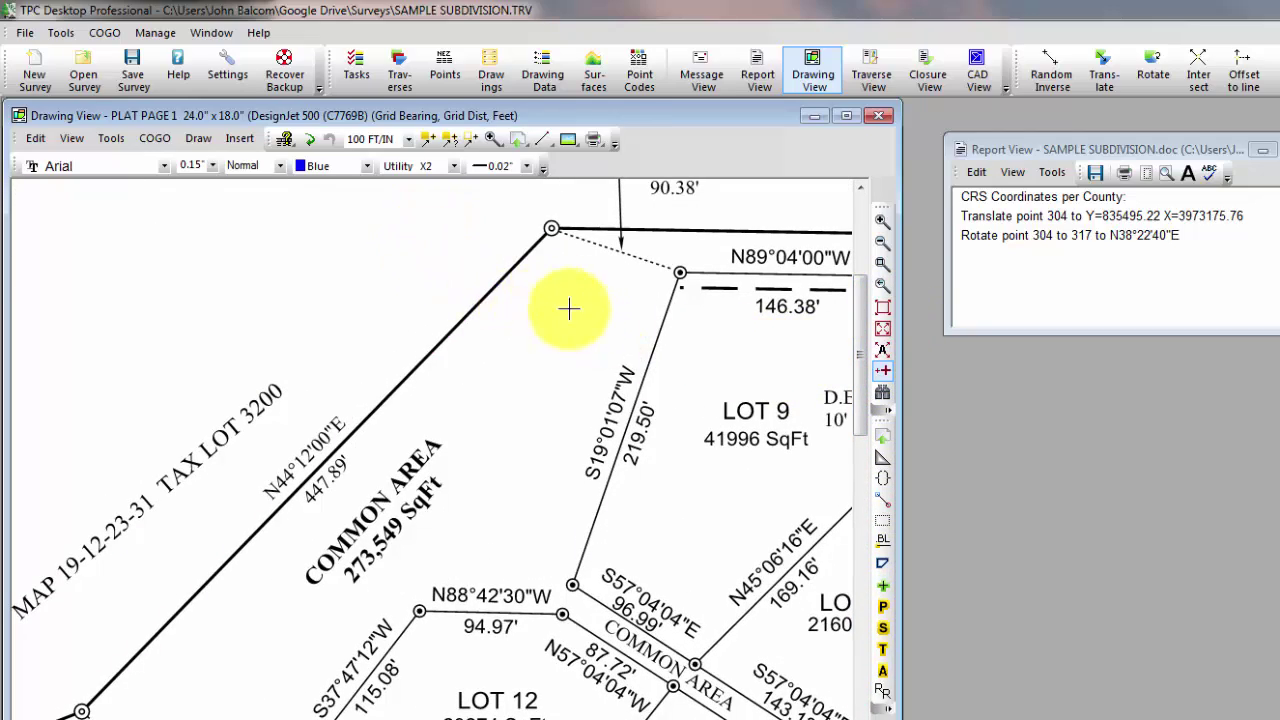
mouse_move(571, 306)
middle_down()
mouse_move(429, 371)
mouse_move(91, 429)
middle_up()
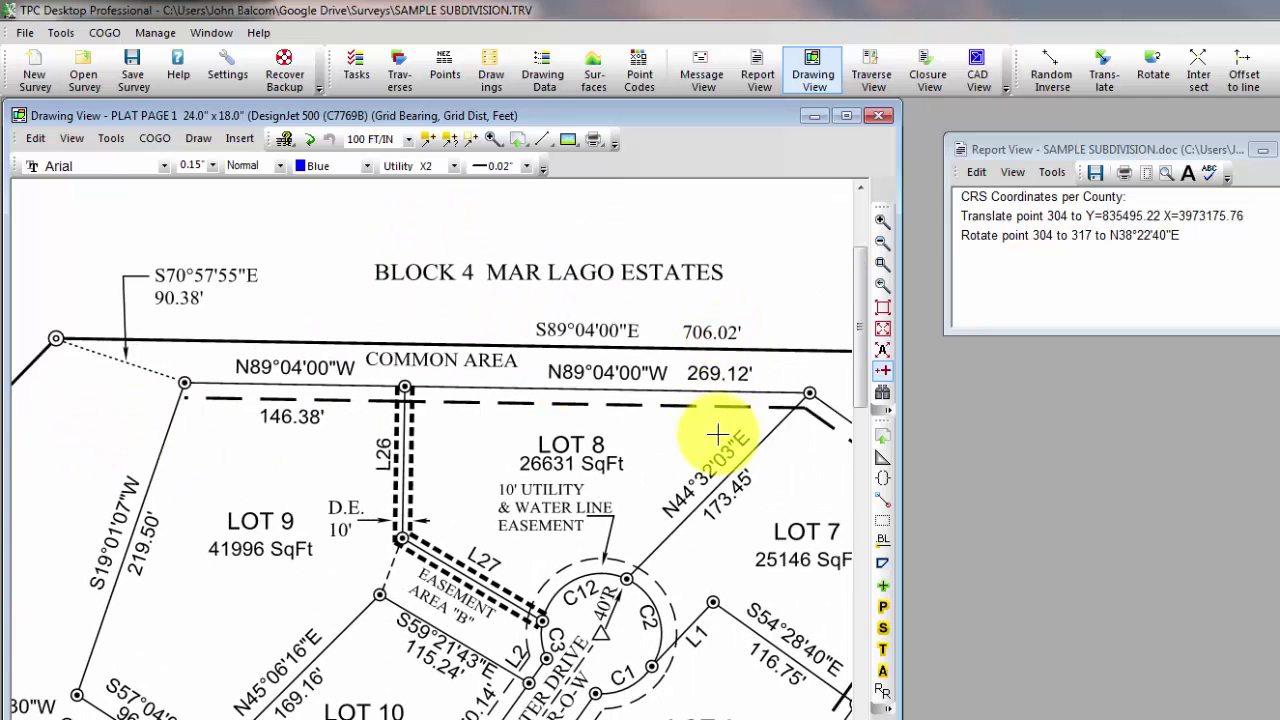
mouse_move(714, 429)
middle_down()
mouse_move(266, 409)
mouse_move(310, 470)
middle_up()
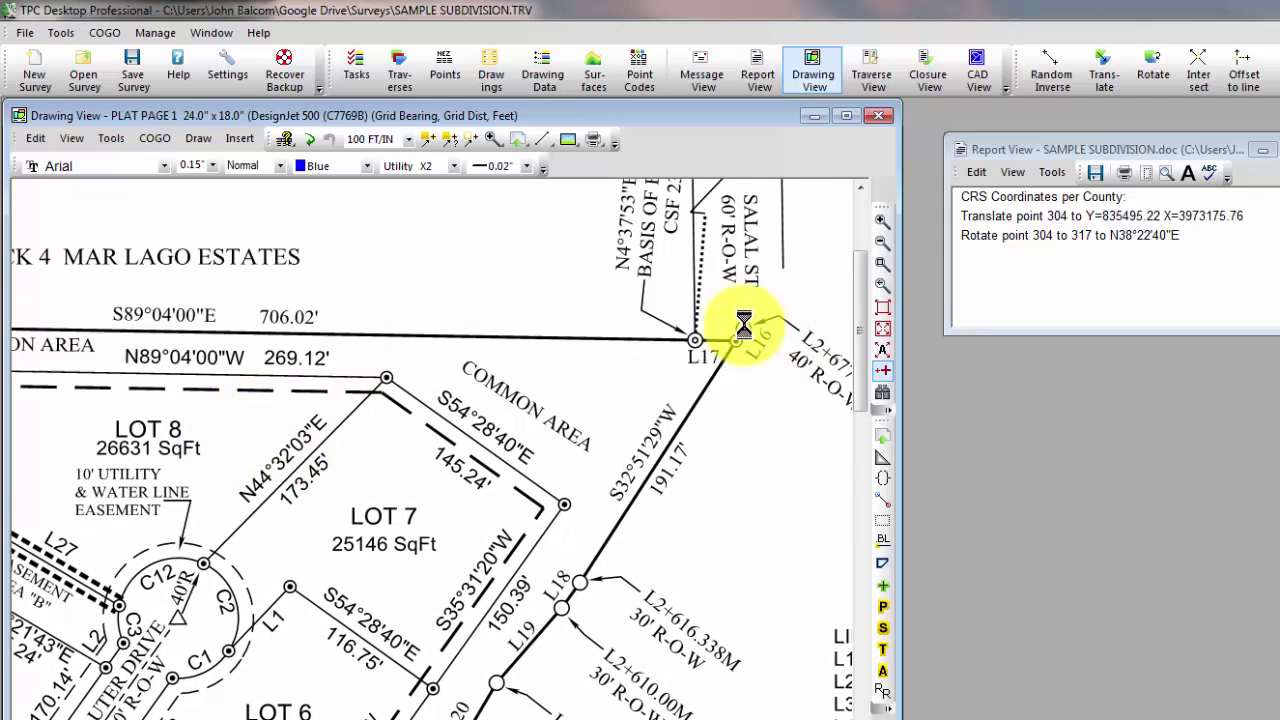
mouse_move(742, 326)
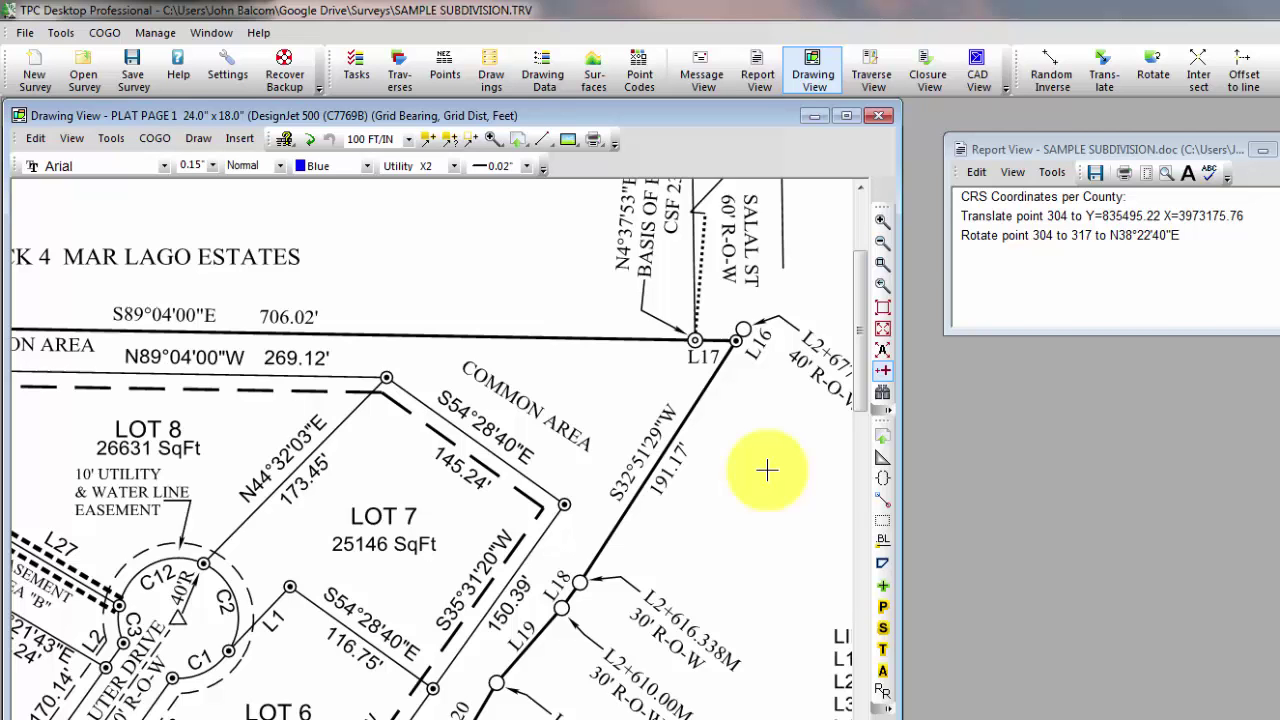
- Set the survey CRS to NAD83 (Conus), Oregon South (3602) zone, and confirm it in Tasks
click(882, 326)
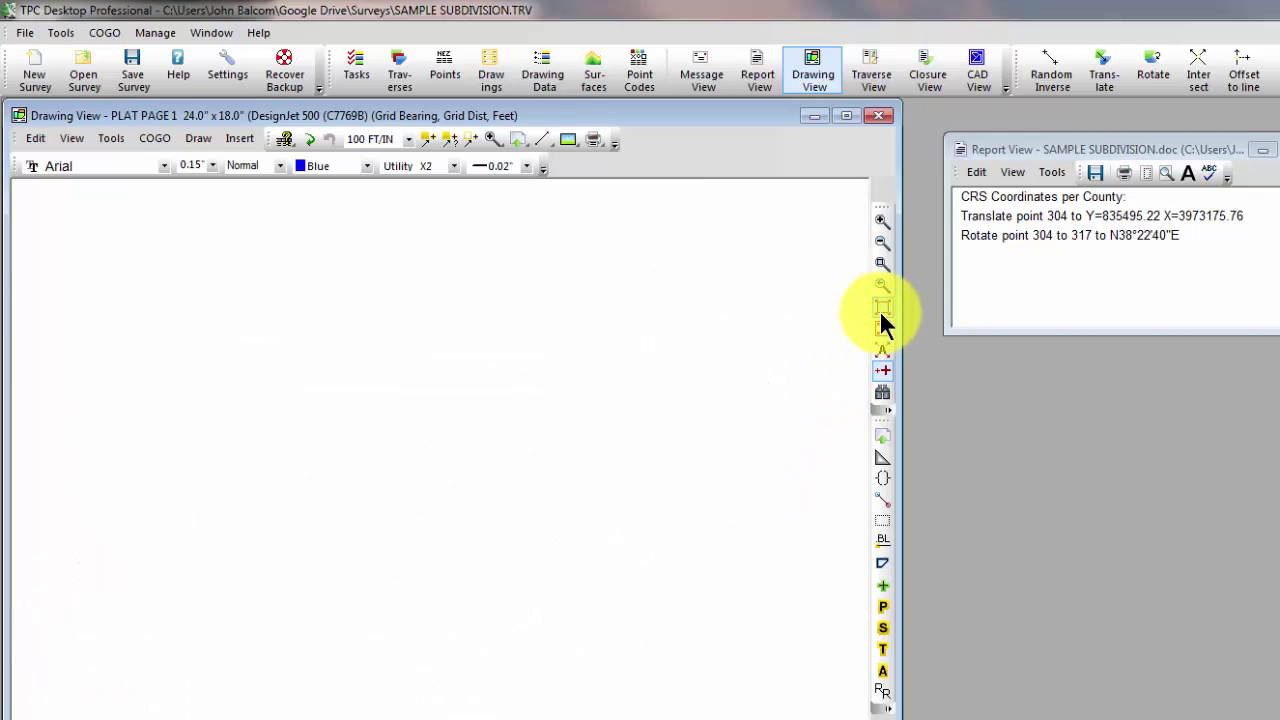
click(60, 33)
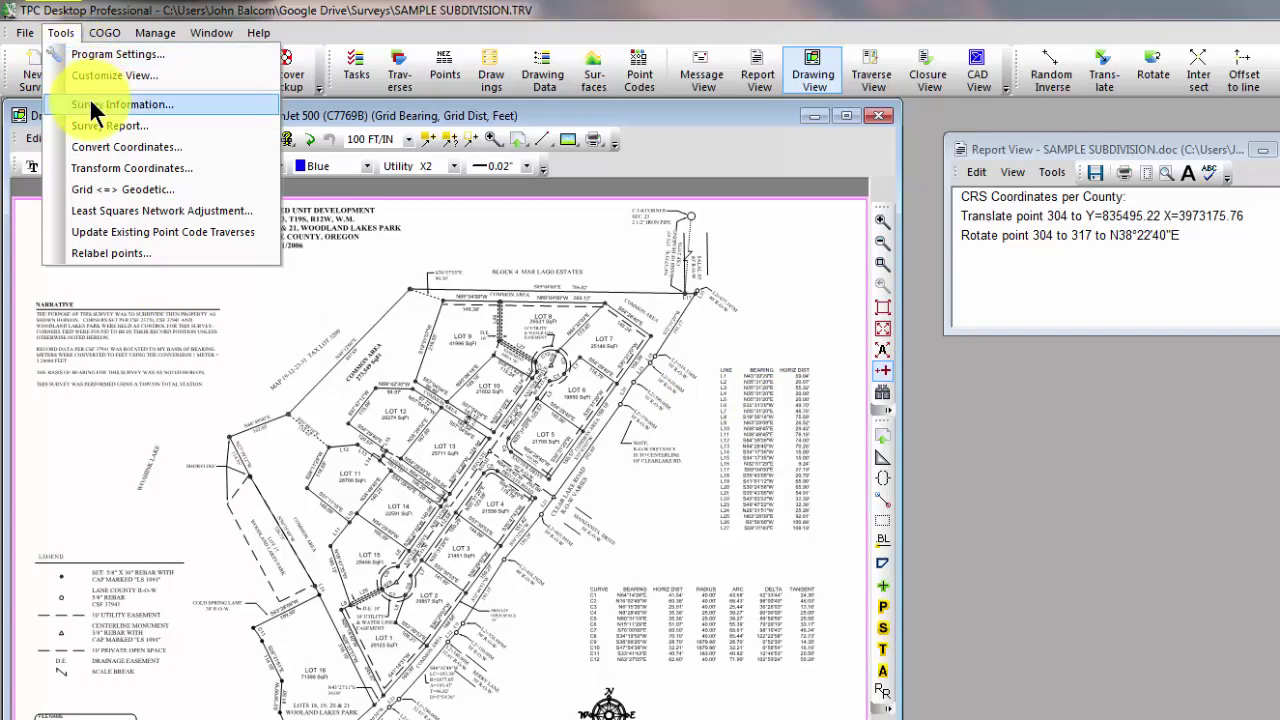
click(90, 102)
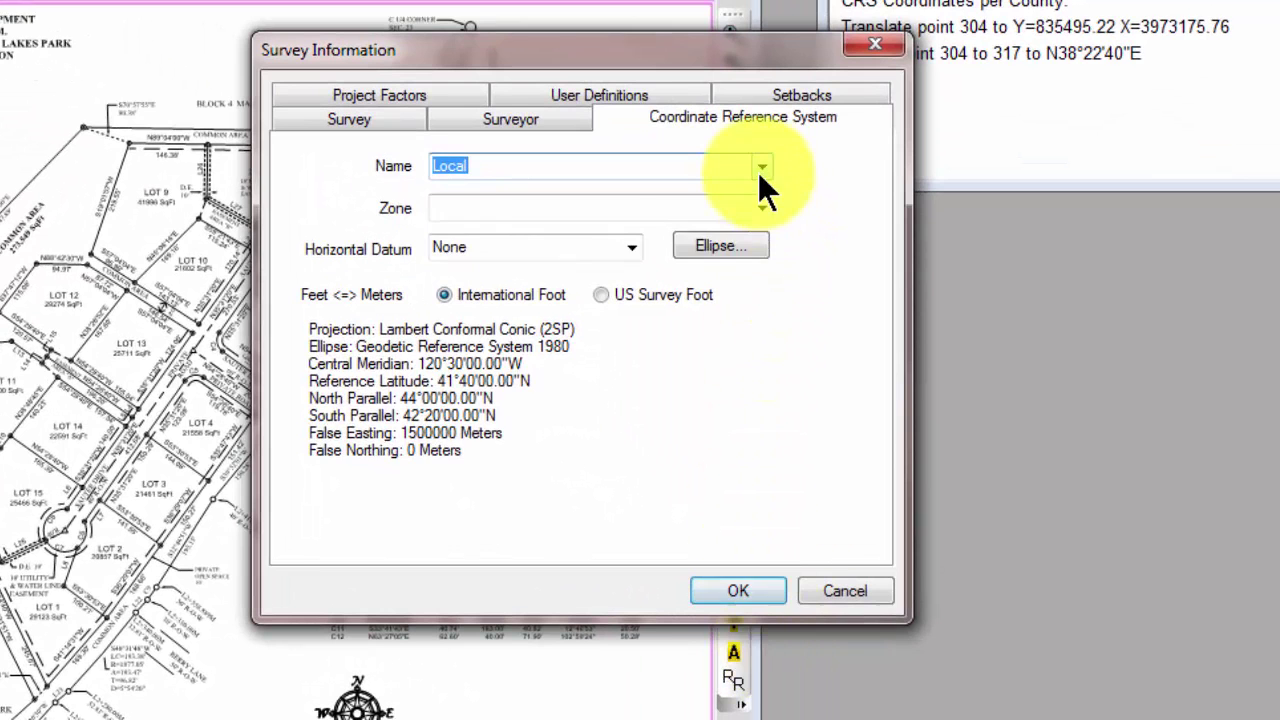
click(849, 259)
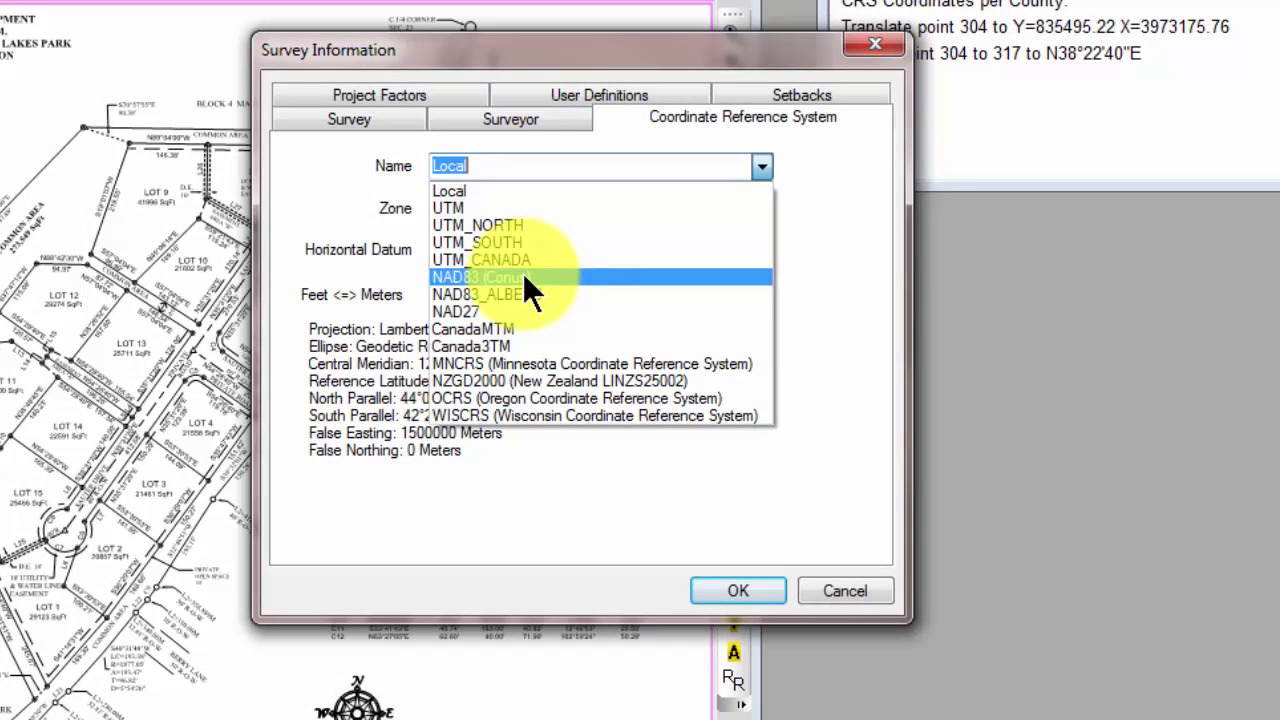
click(524, 276)
click(762, 207)
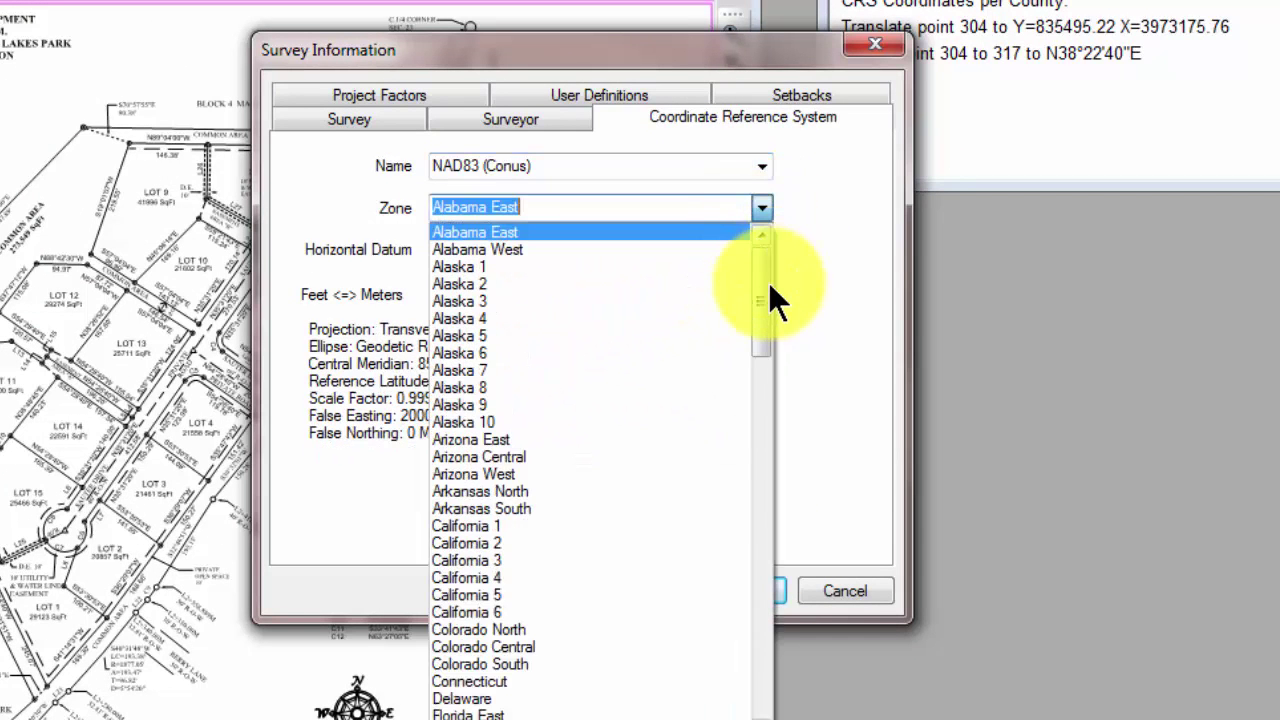
drag(766, 271, 754, 573)
click(540, 525)
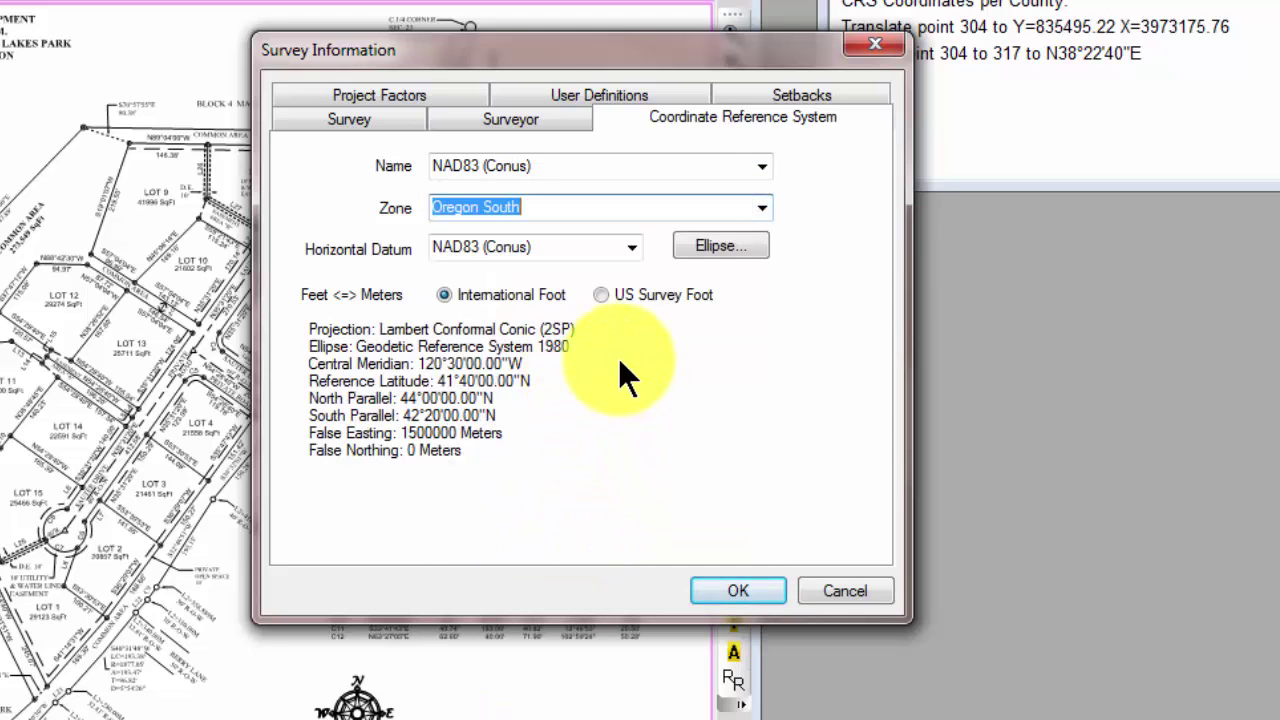
click(740, 591)
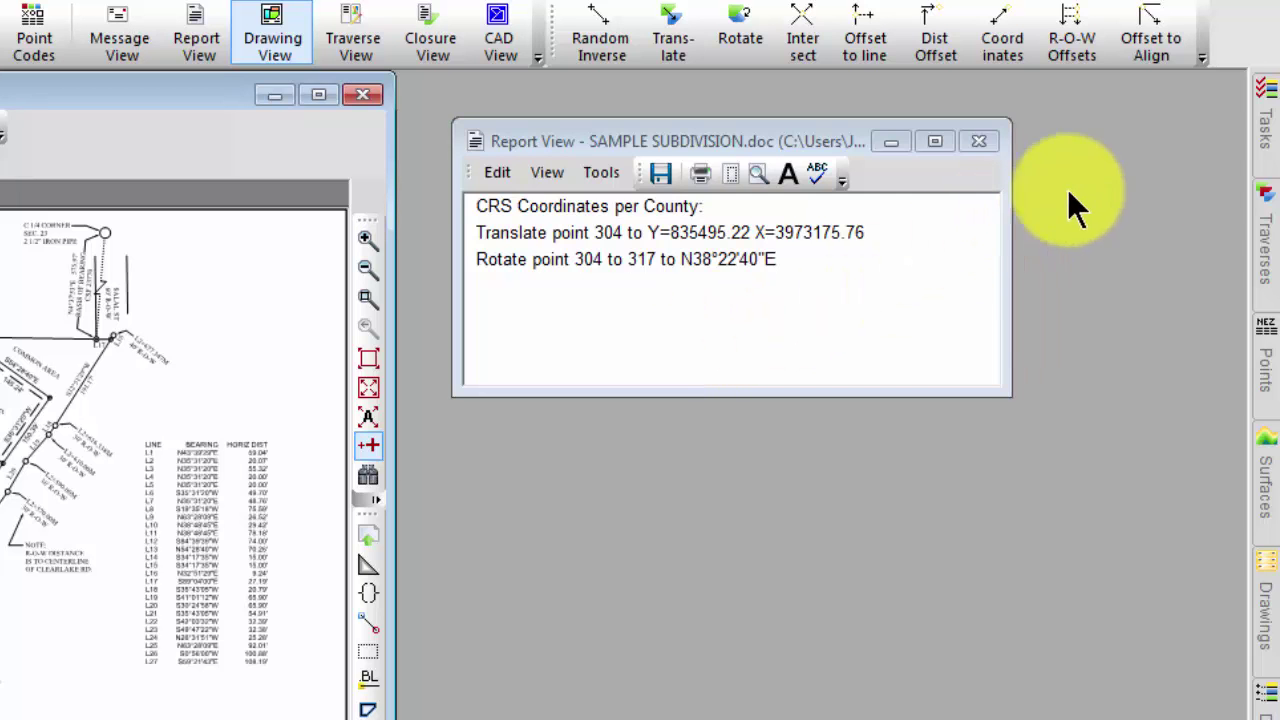
click(1266, 135)
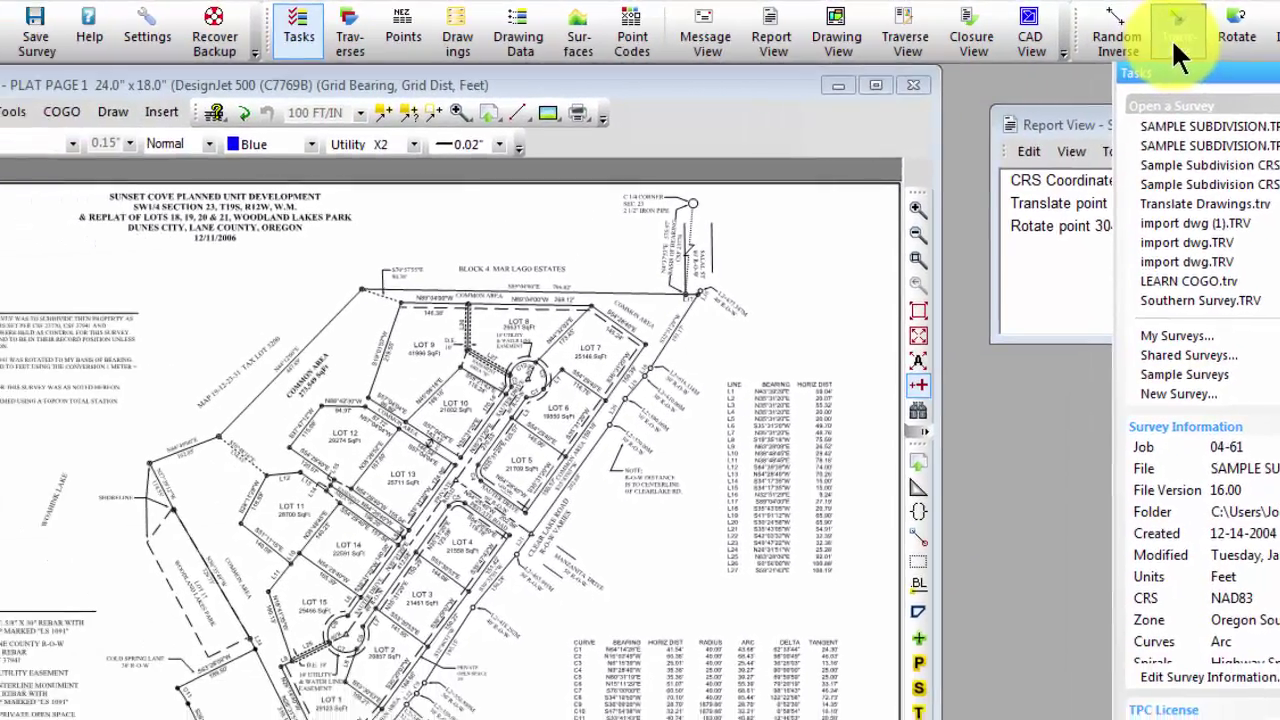
click(1173, 42)
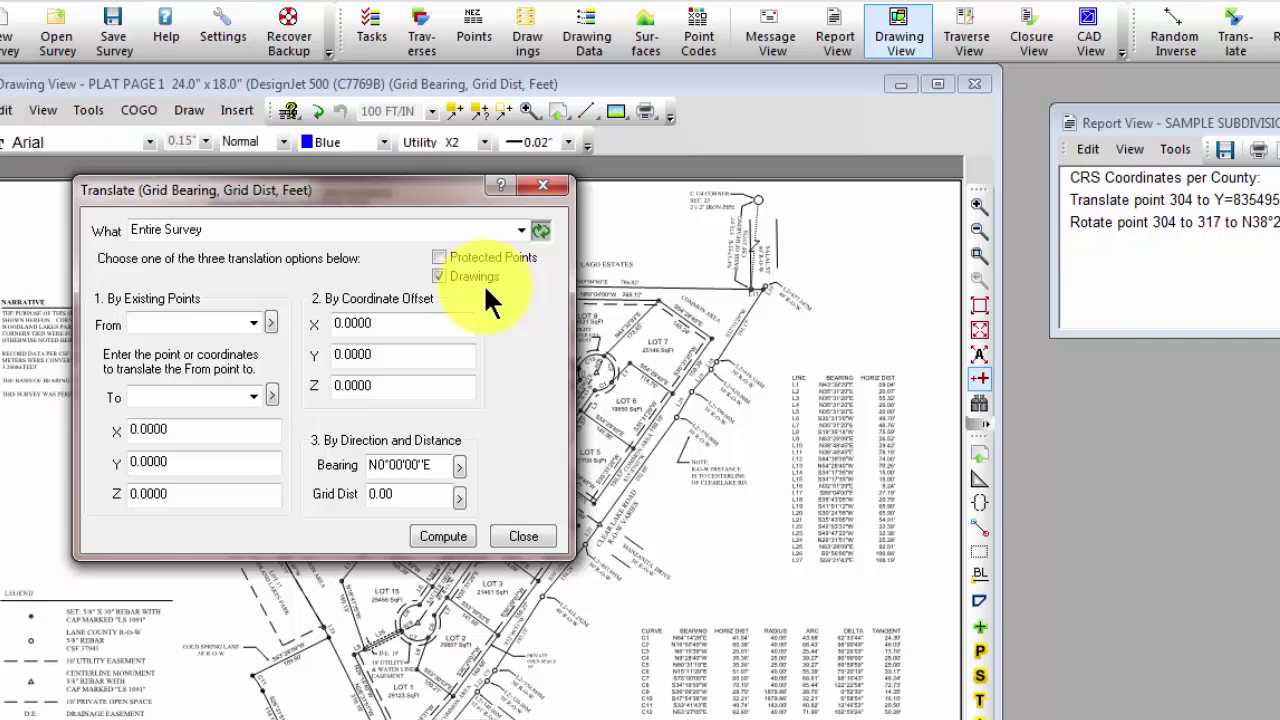
- Translate from point 304, pasting 3973175.76 from the report as the target X
click(183, 321)
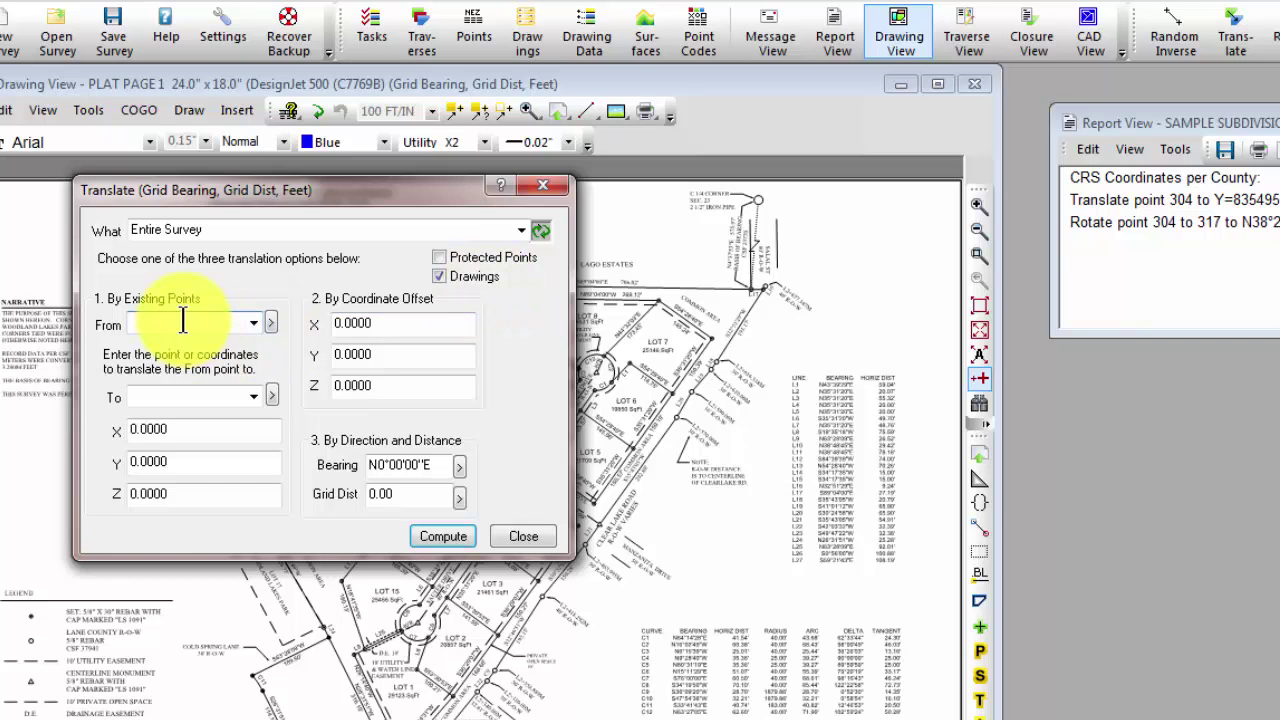
text(304)
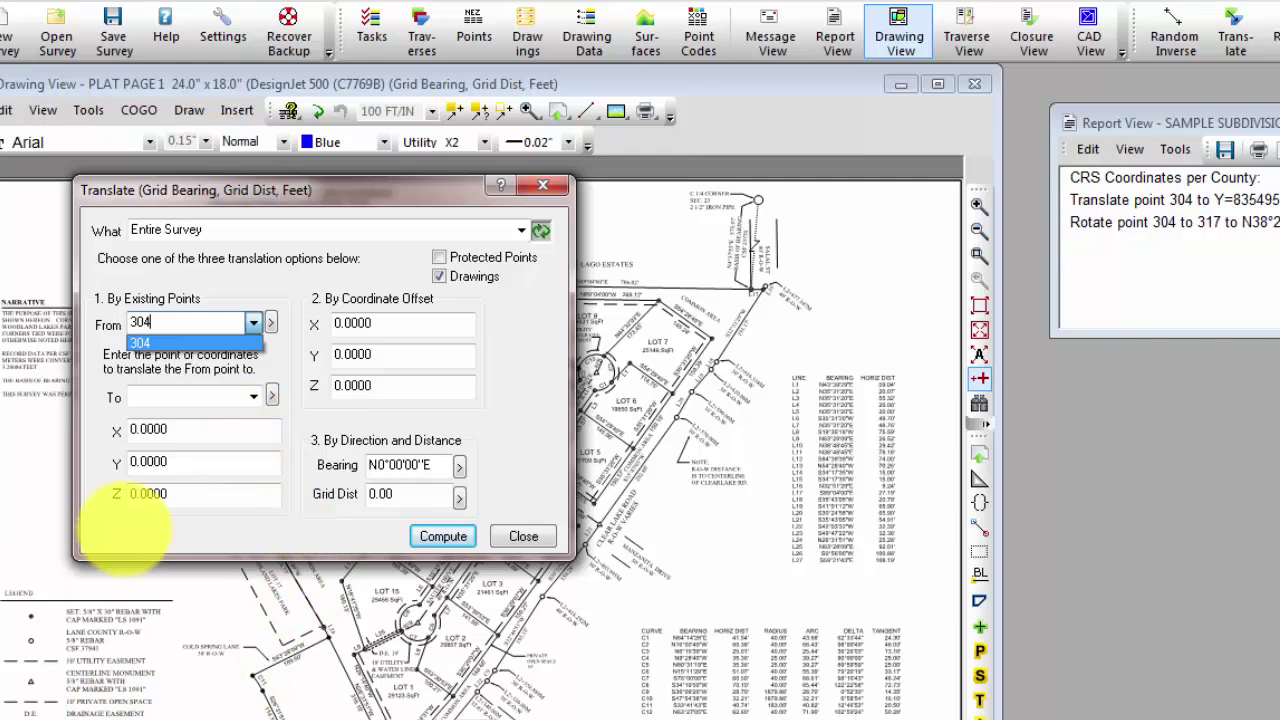
key(Tab)
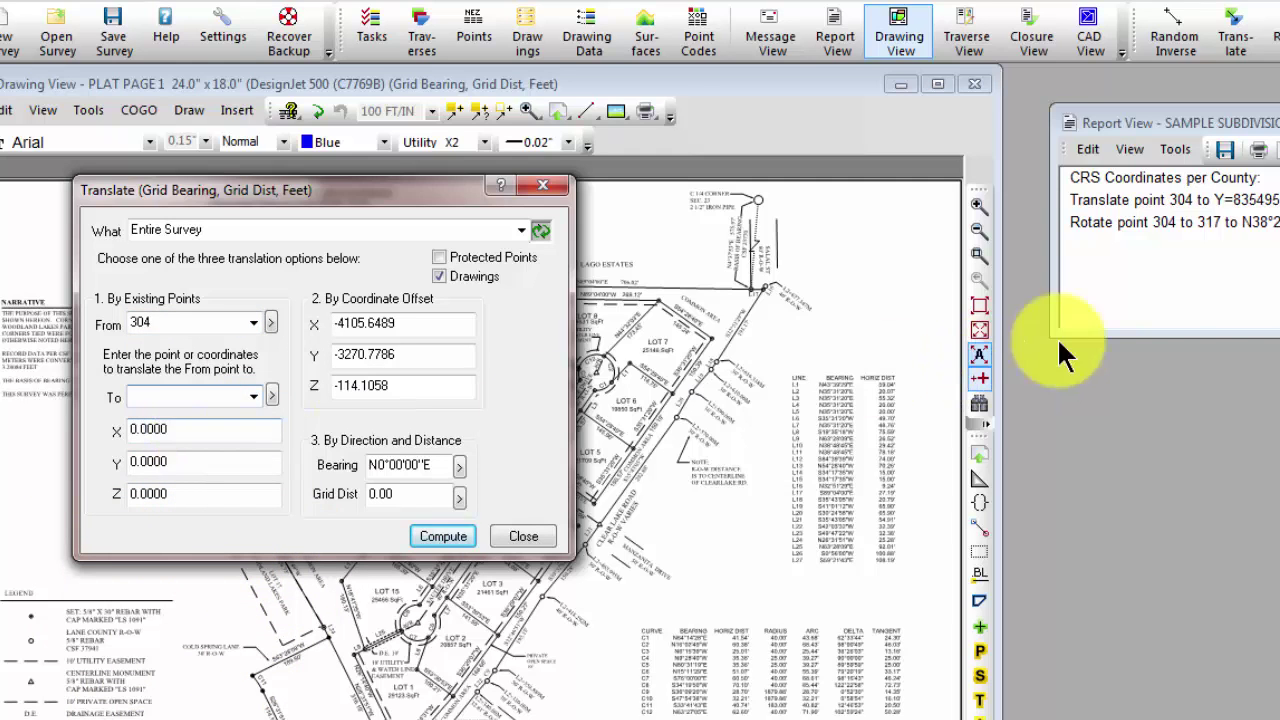
click(1272, 232)
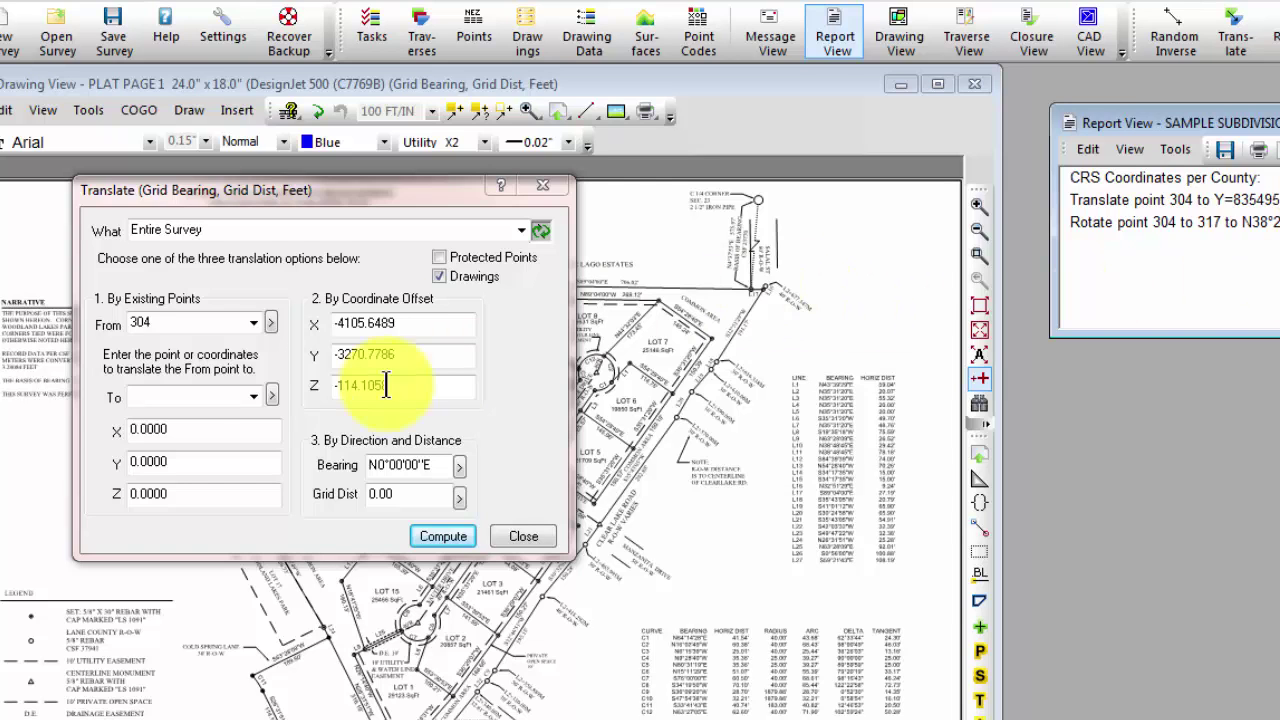
click(230, 430)
double_click(230, 430)
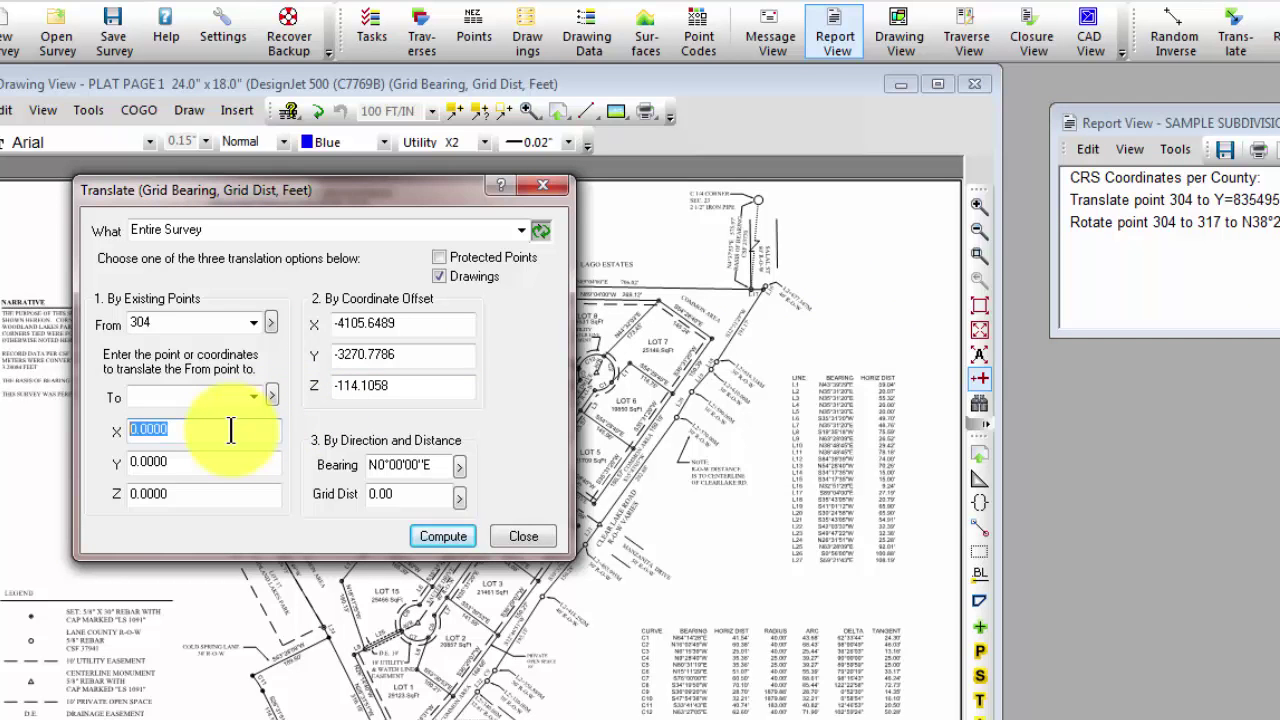
text(3973175.76)
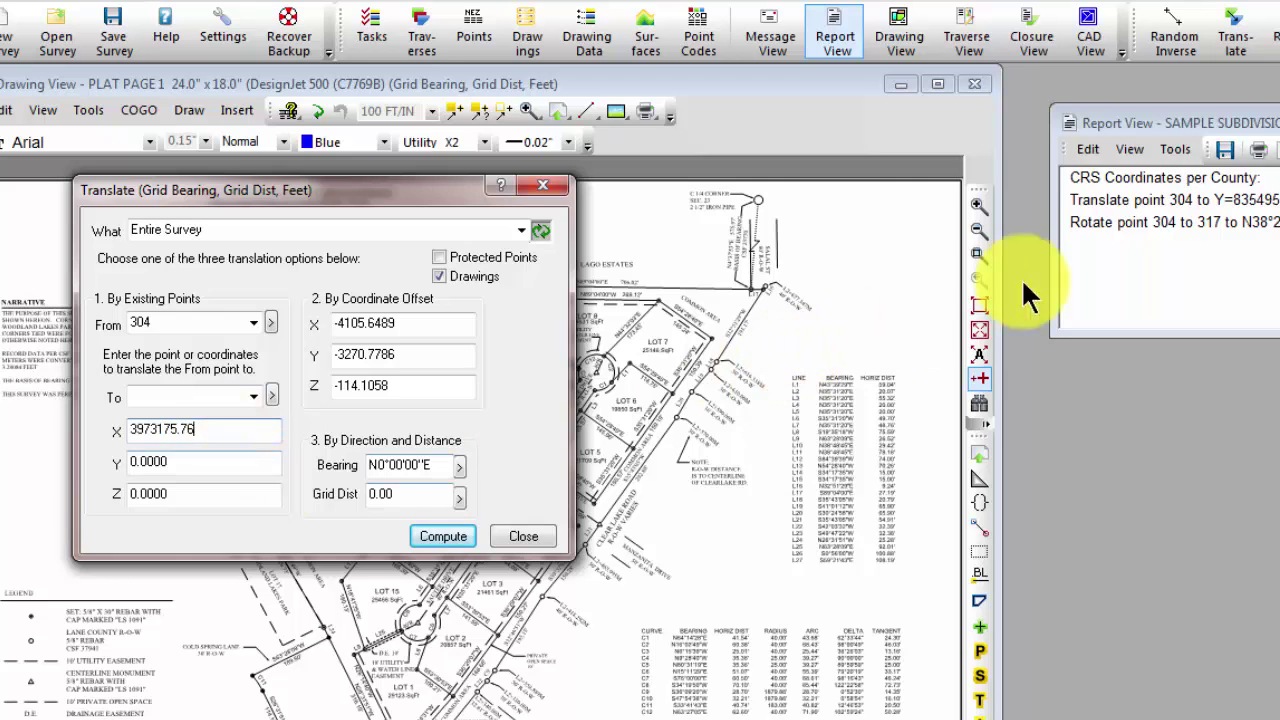
- Paste 835495.22 from the report as the target Y and compute the translation
click(1230, 205)
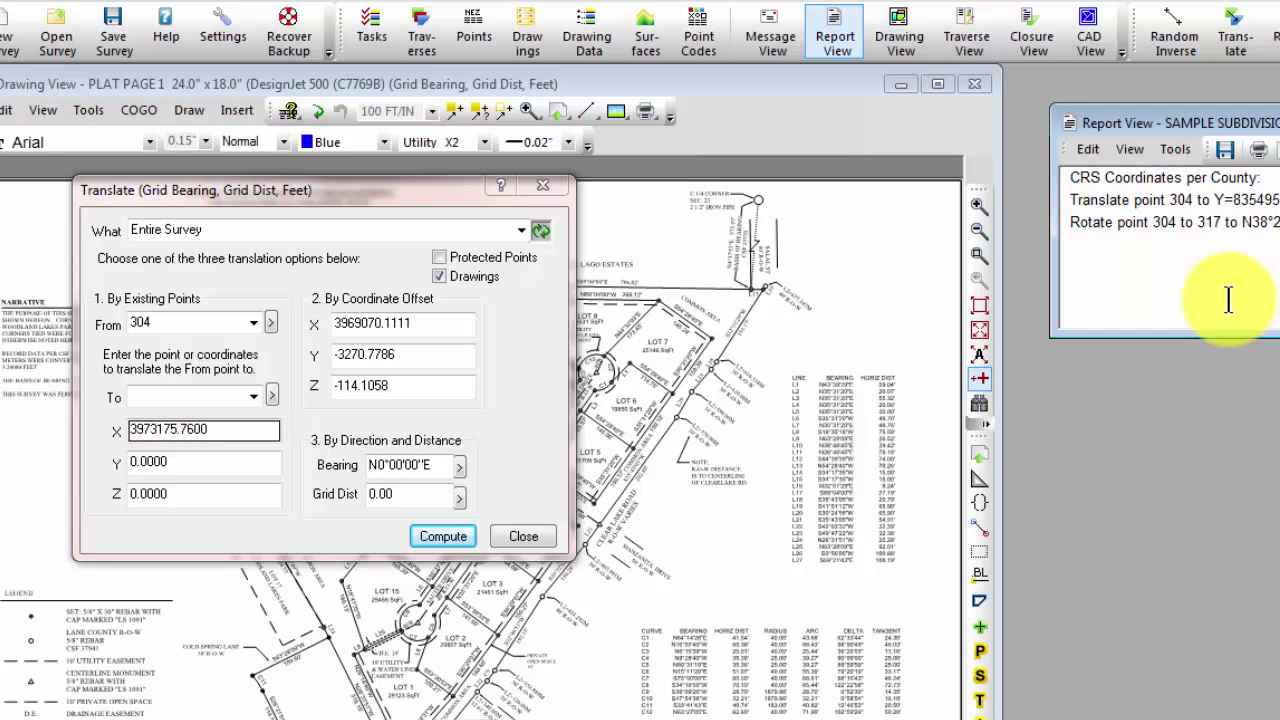
drag(1233, 200, 1276, 200)
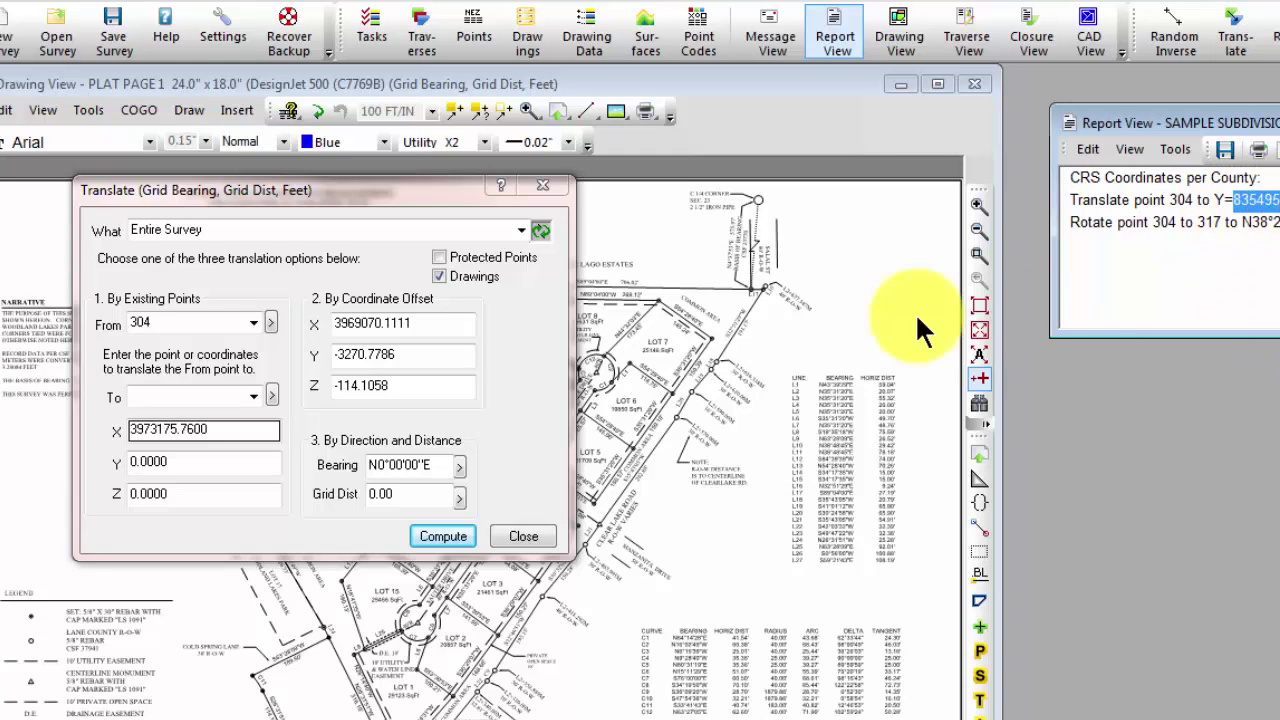
click(218, 462)
double_click(218, 462)
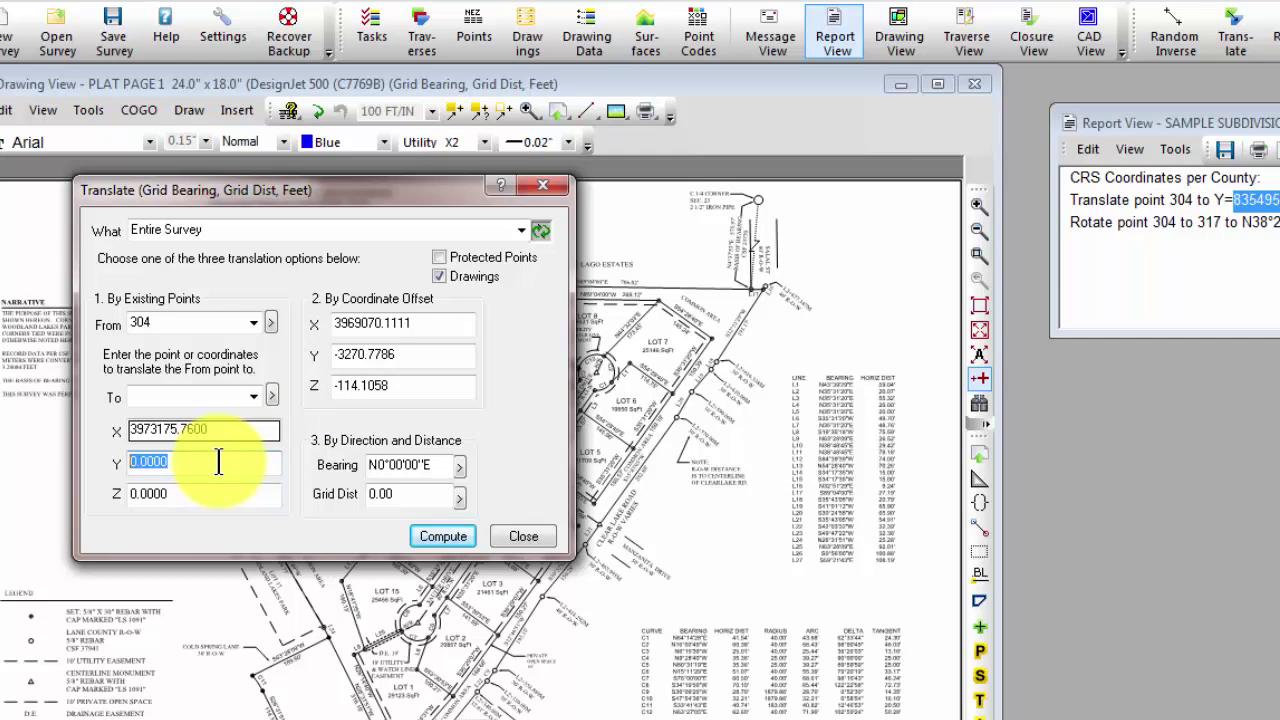
text(835495.22)
click(450, 536)
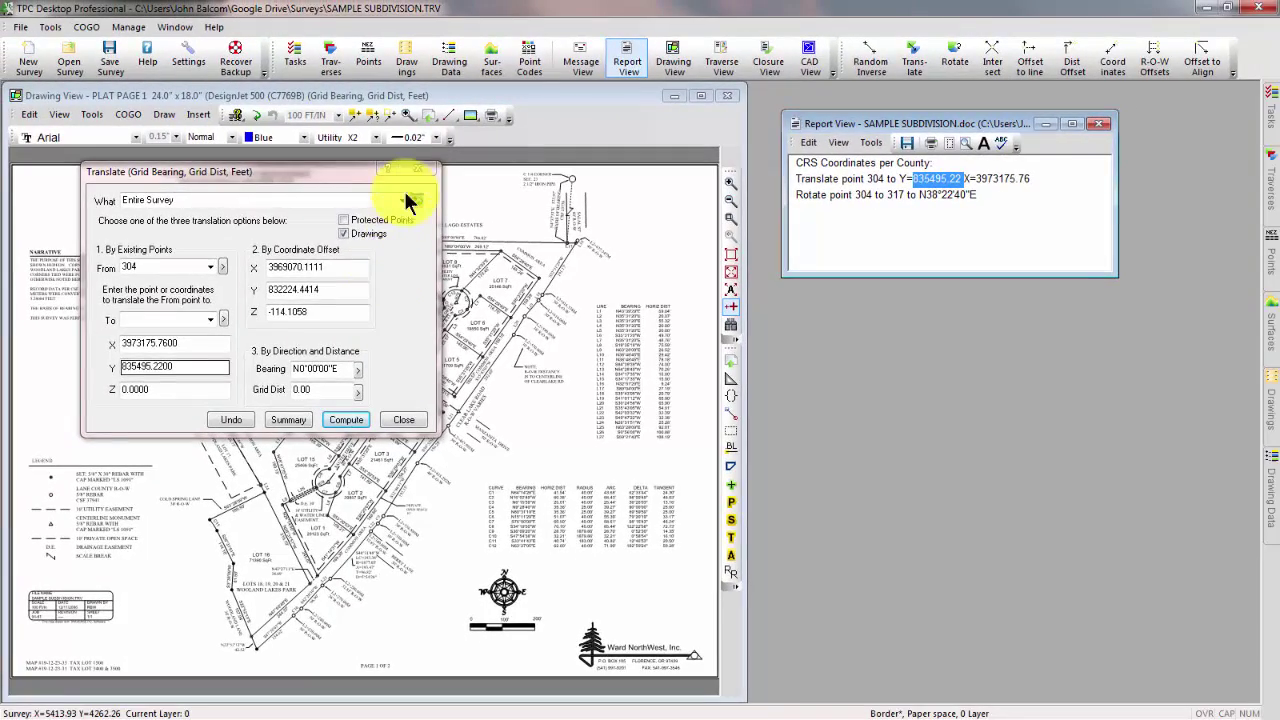
- Close Translate, check the updated Northing and Easting values in the Points list, then return to the plat
click(418, 170)
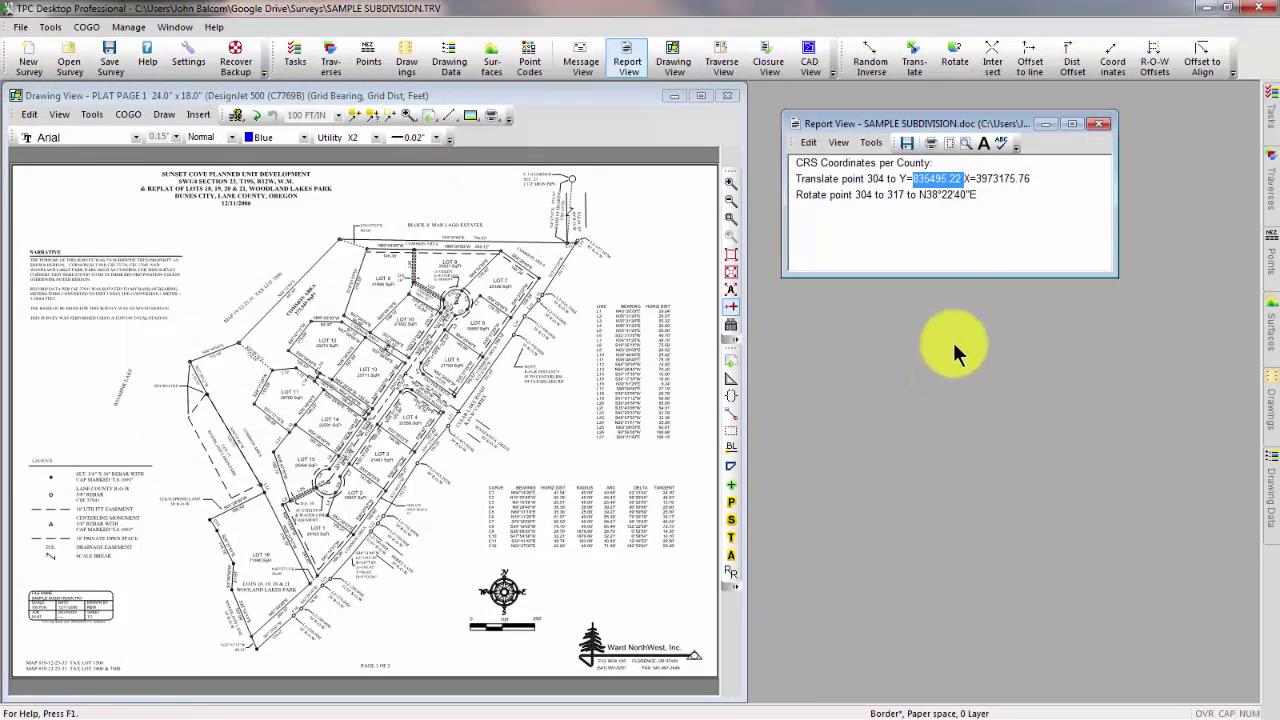
click(1270, 262)
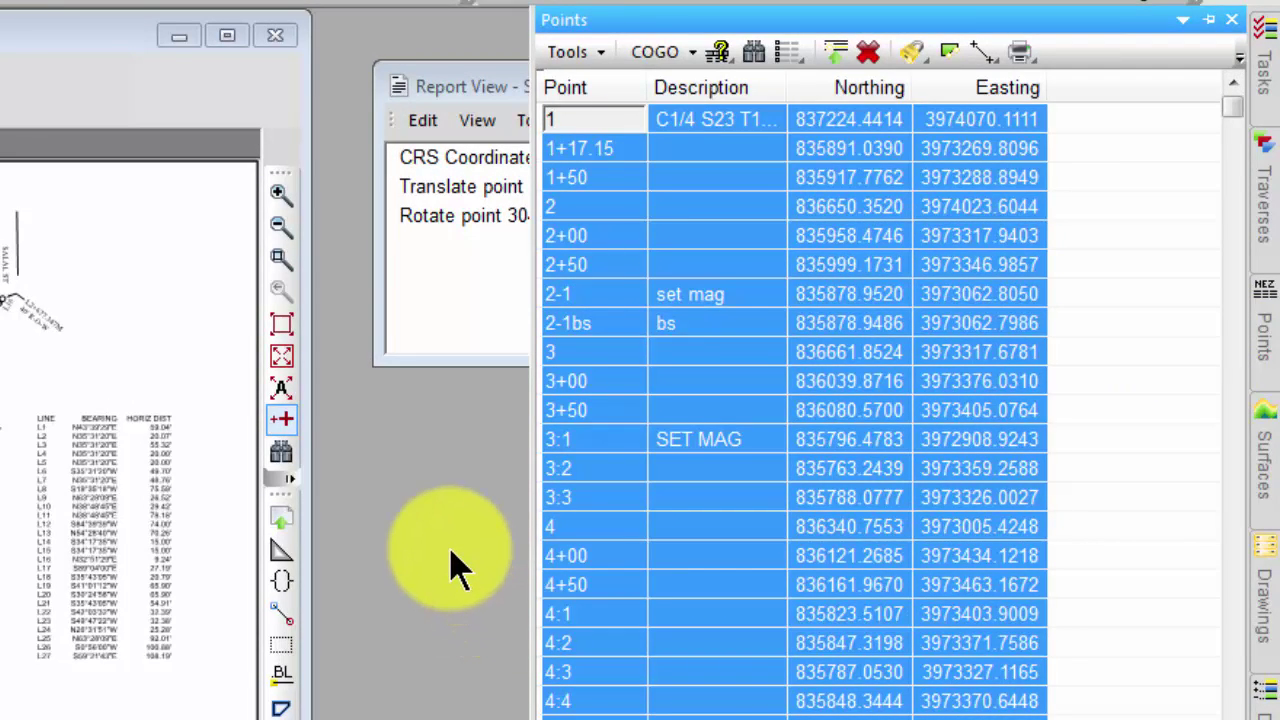
click(143, 271)
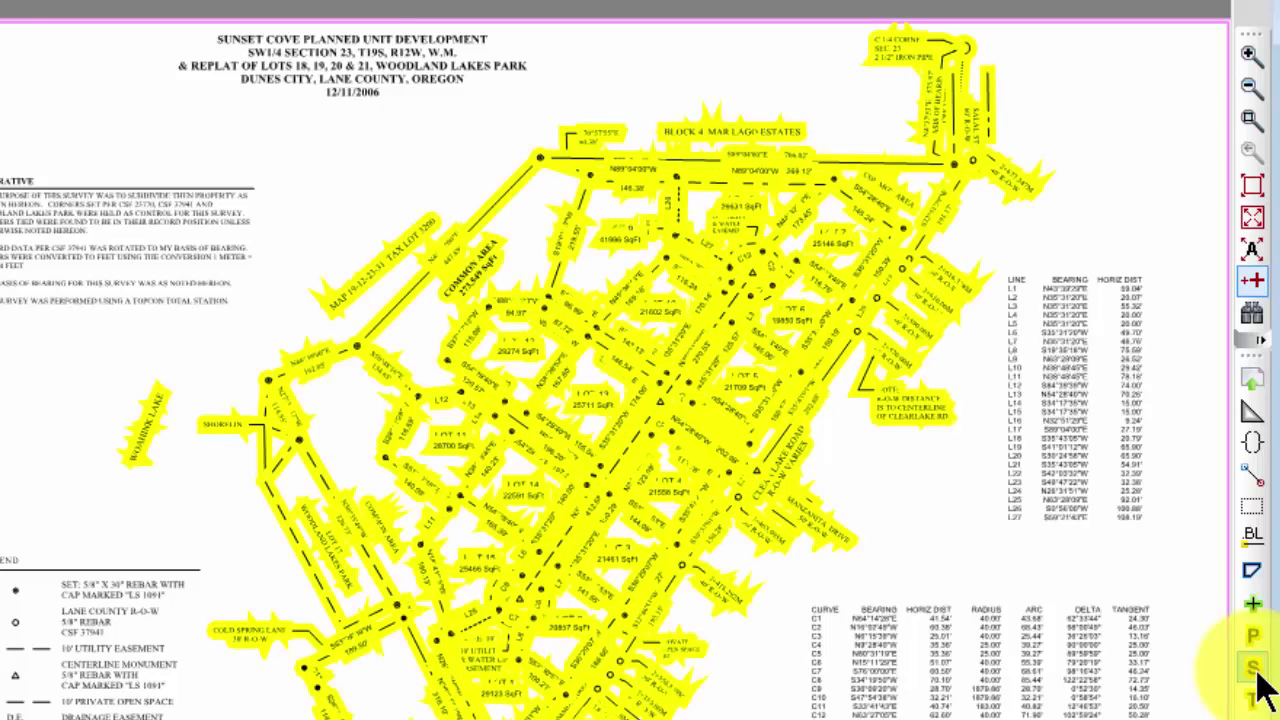
- Clear the linework selection and zoom in on the L16–L17 corner beside Salal St
click(1257, 674)
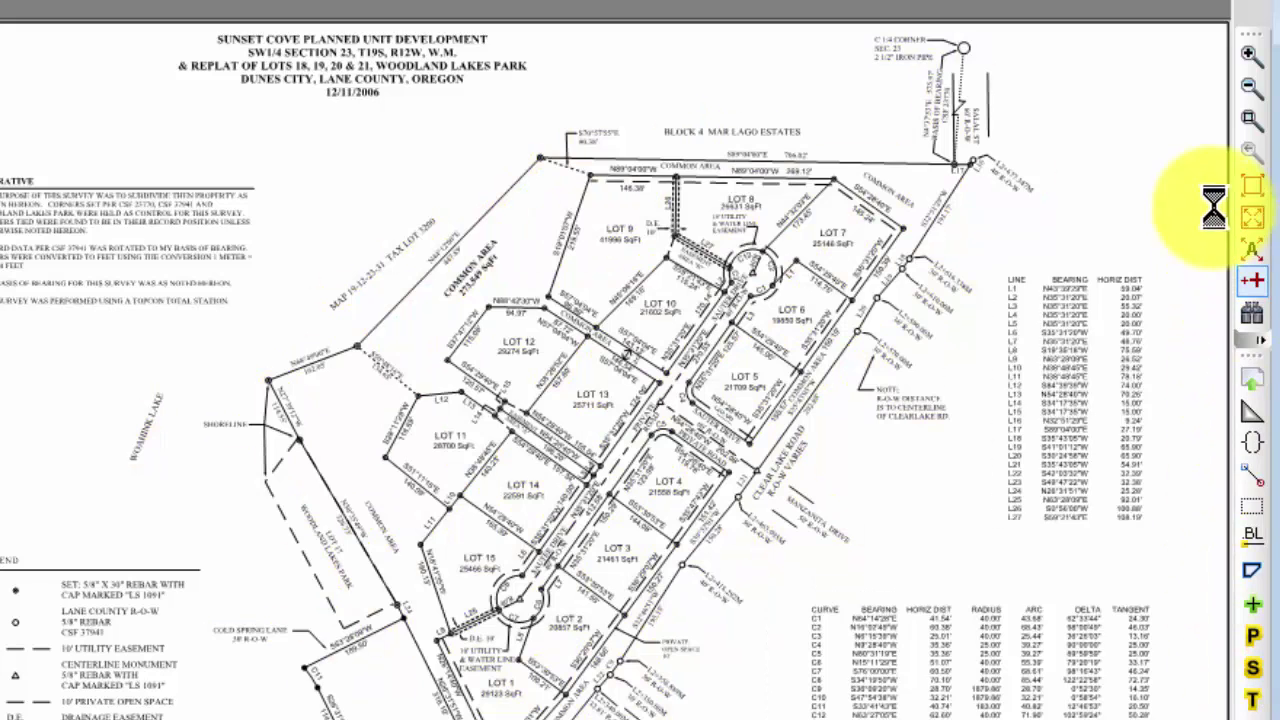
click(1250, 120)
mouse_move(819, 105)
mouse_down()
mouse_move(860, 206)
mouse_move(1026, 288)
mouse_up()
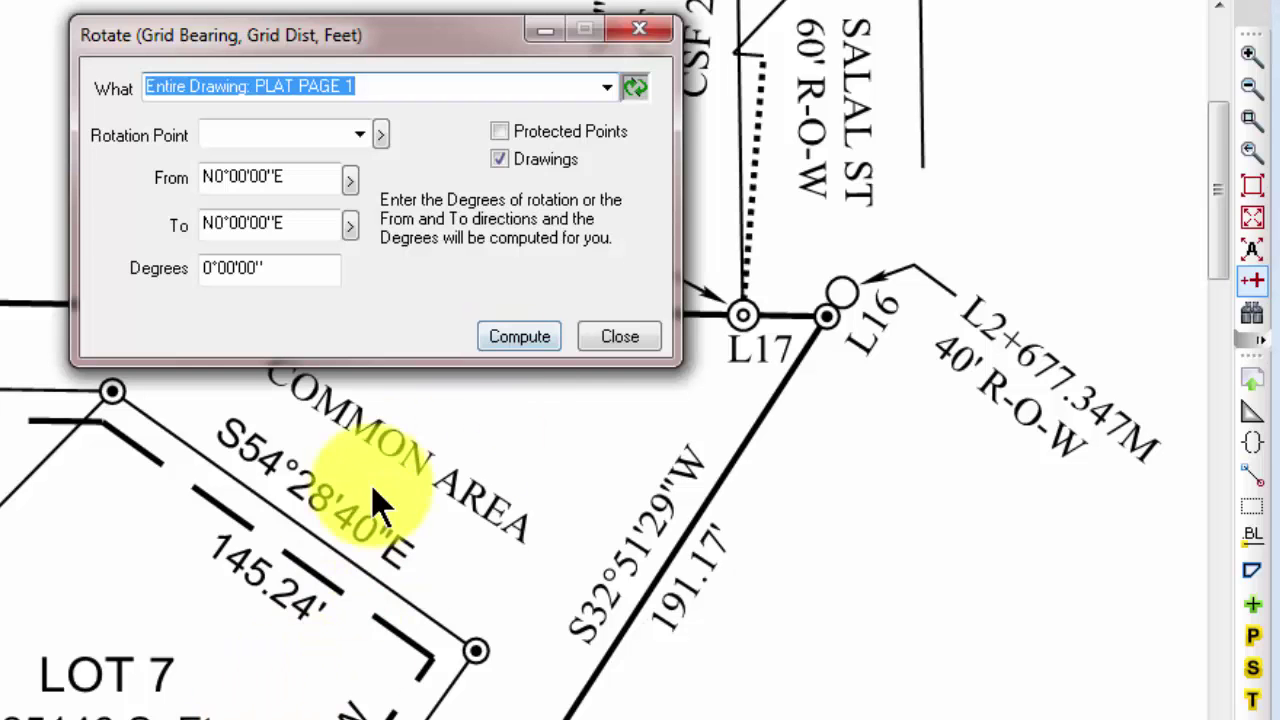
- Rotate the Entire Survey about point 304 so line 304..317 bears 138.2240 (N38°22'40"E)
click(606, 88)
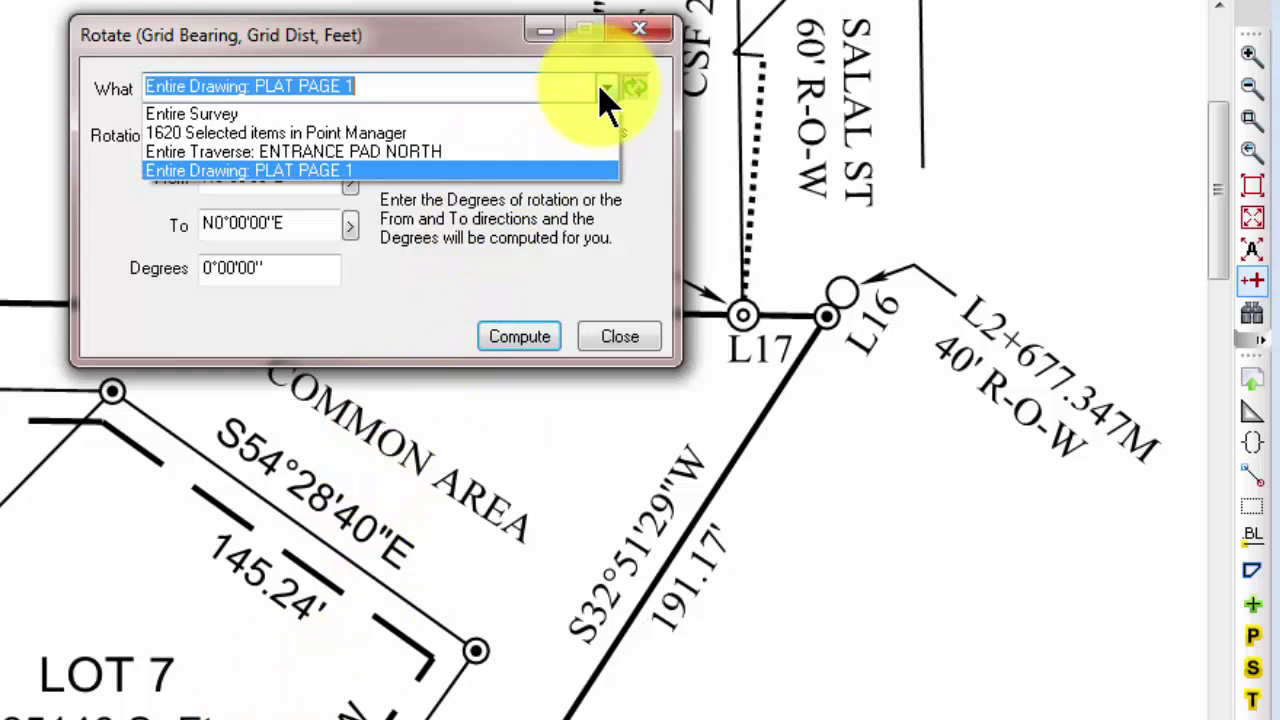
click(232, 115)
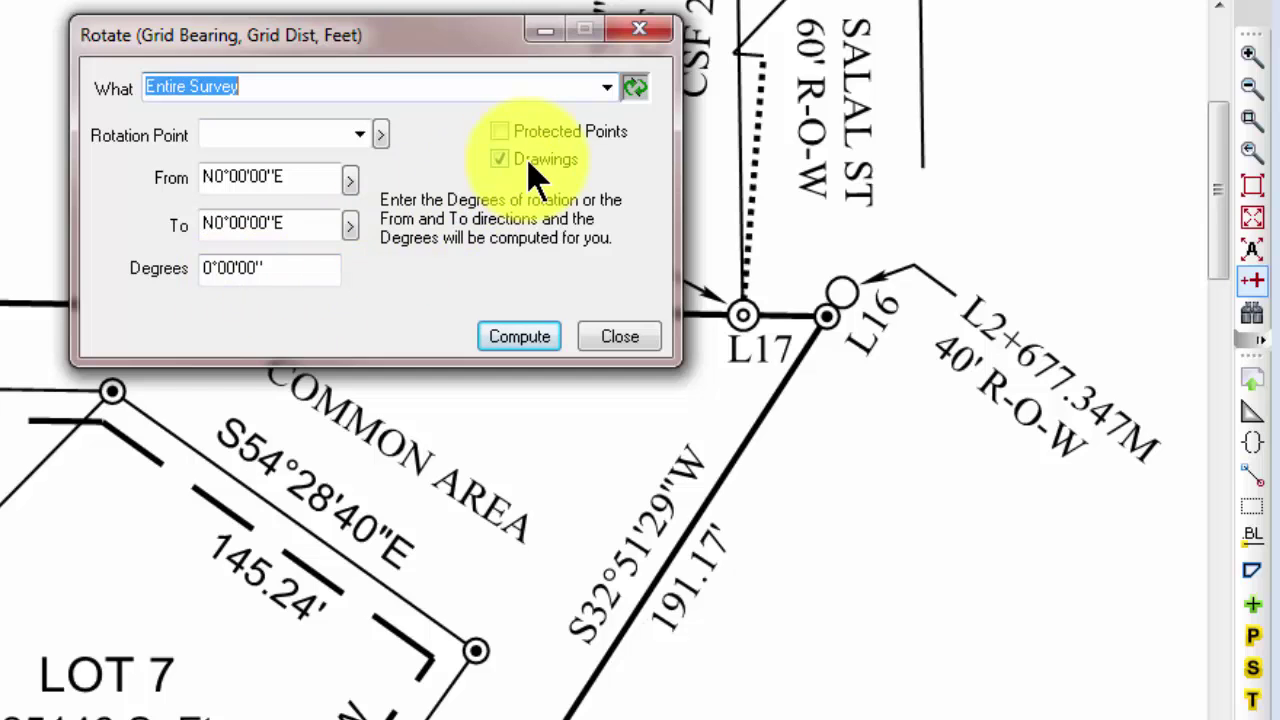
click(284, 135)
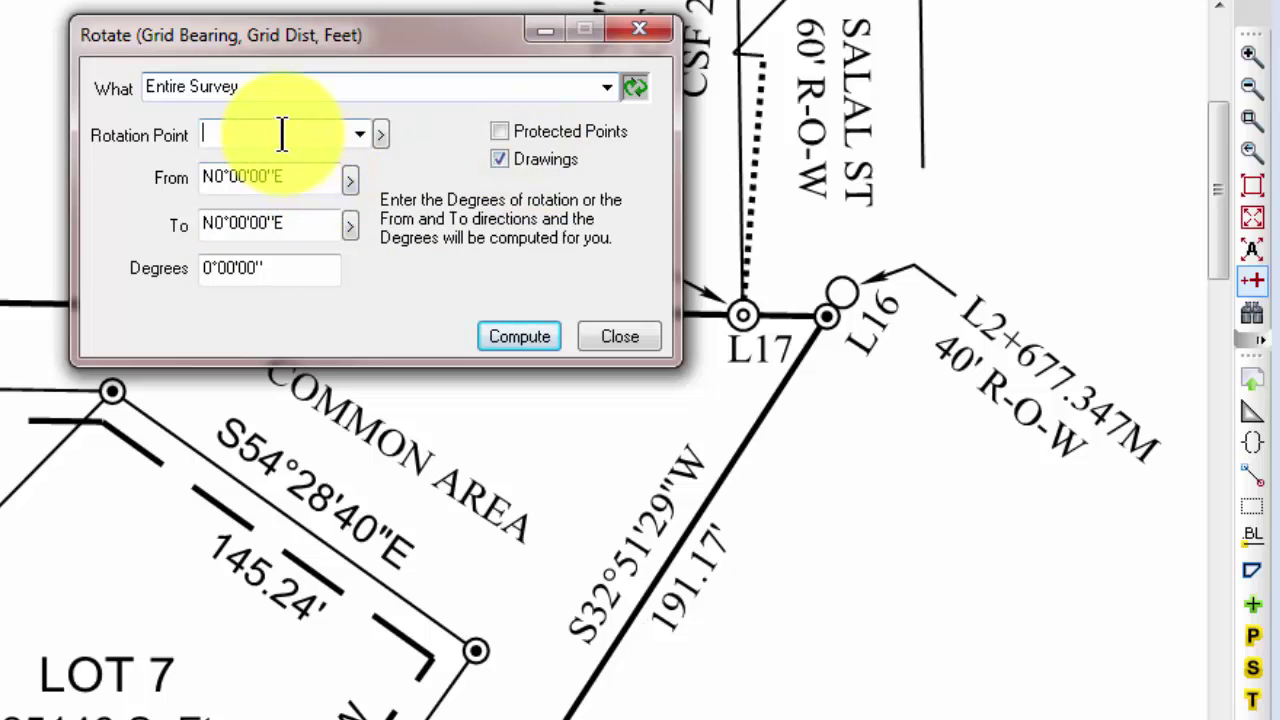
text(304)
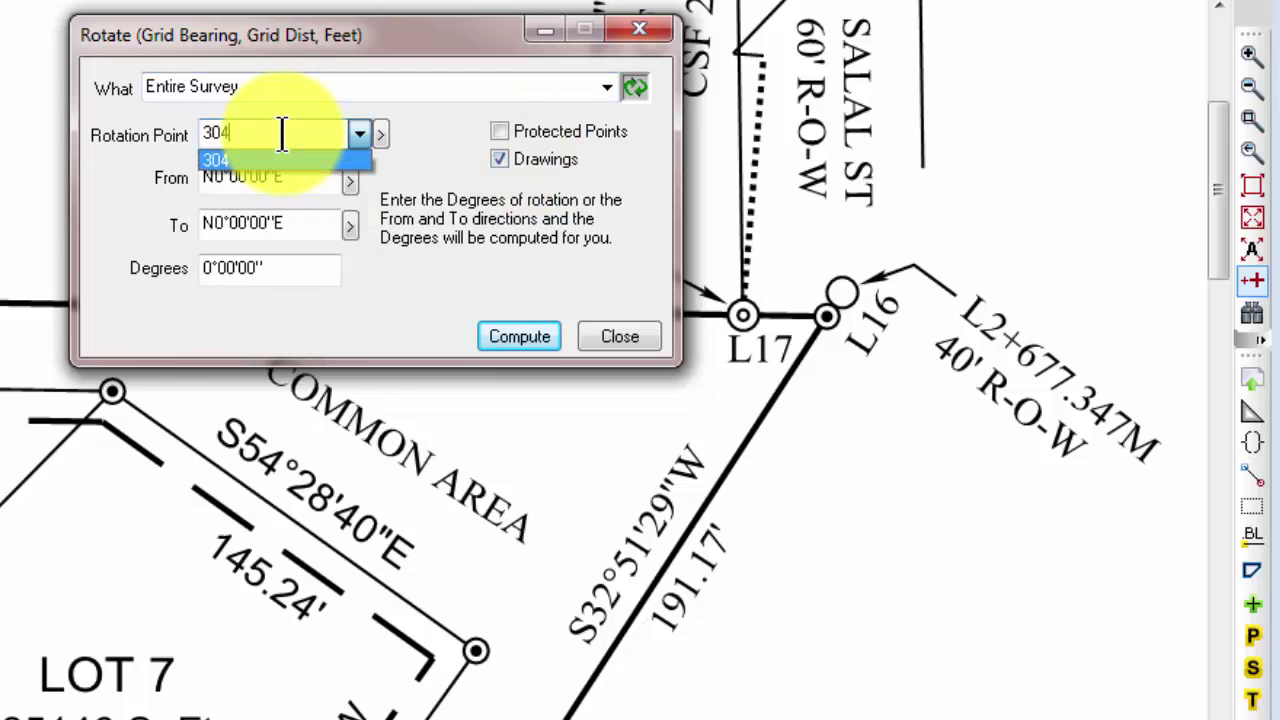
key(Tab)
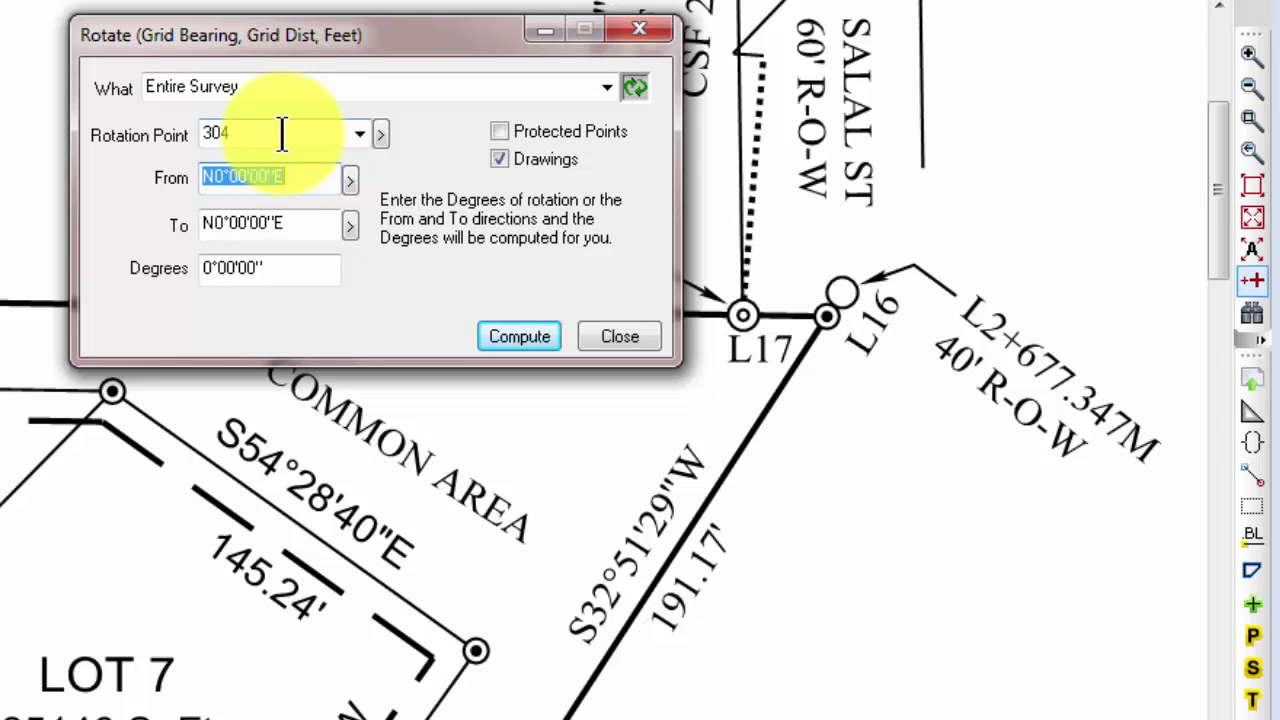
text(304..)
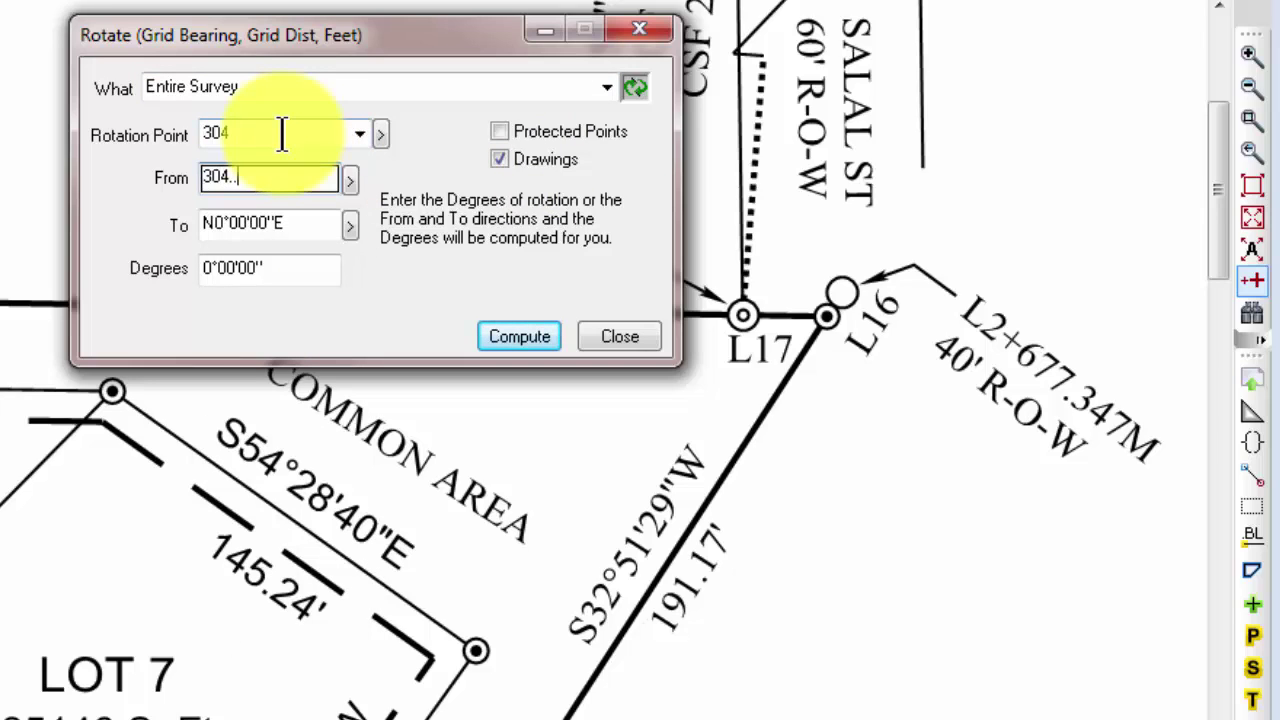
text(317)
key(Tab)
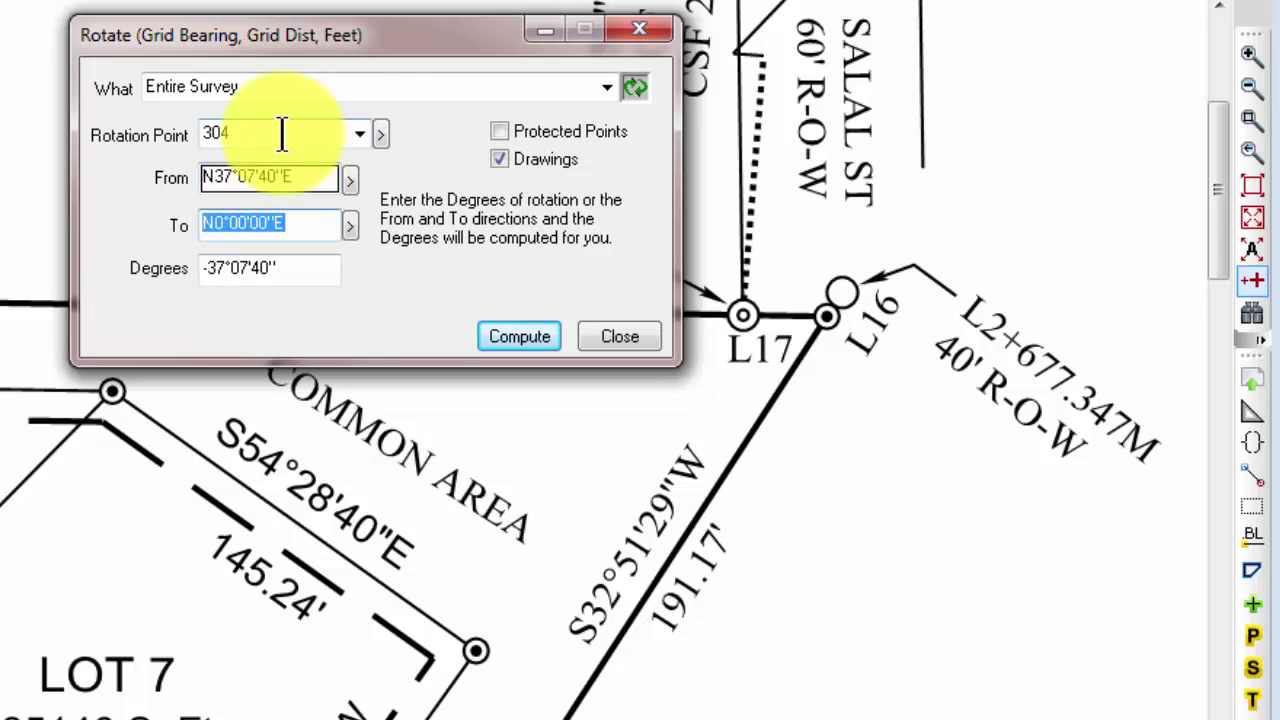
text(1)
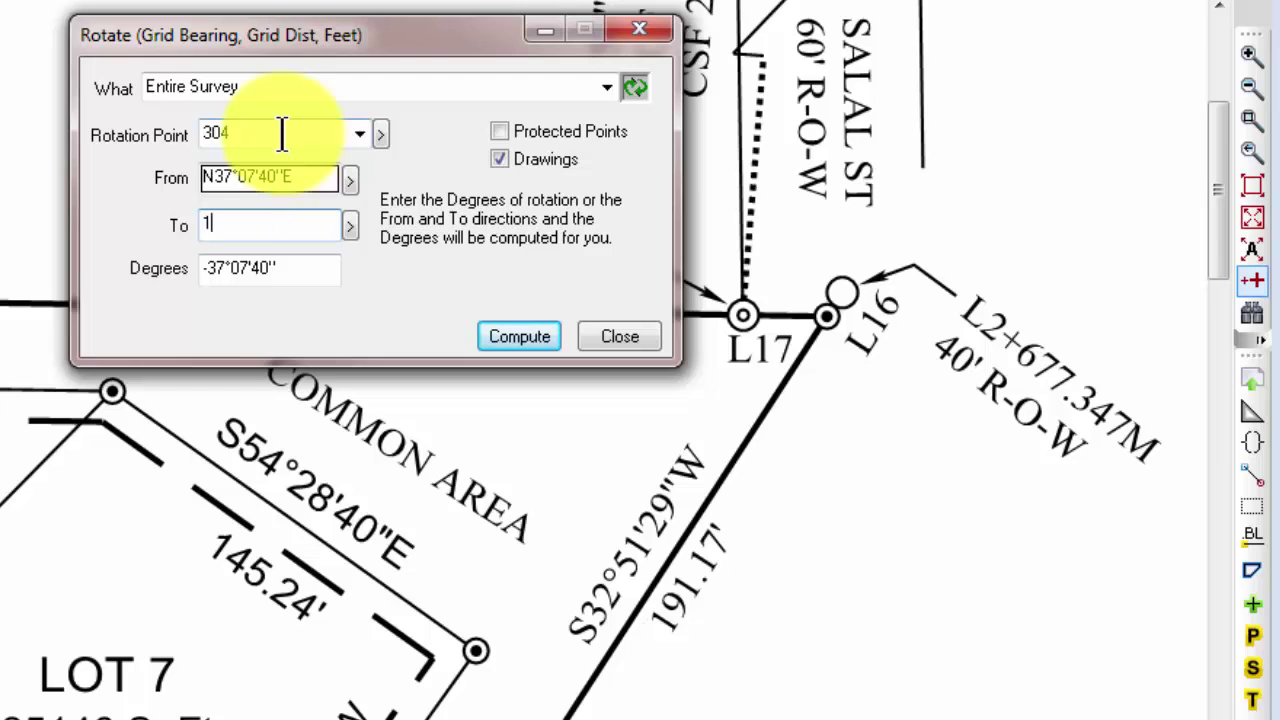
text(38.)
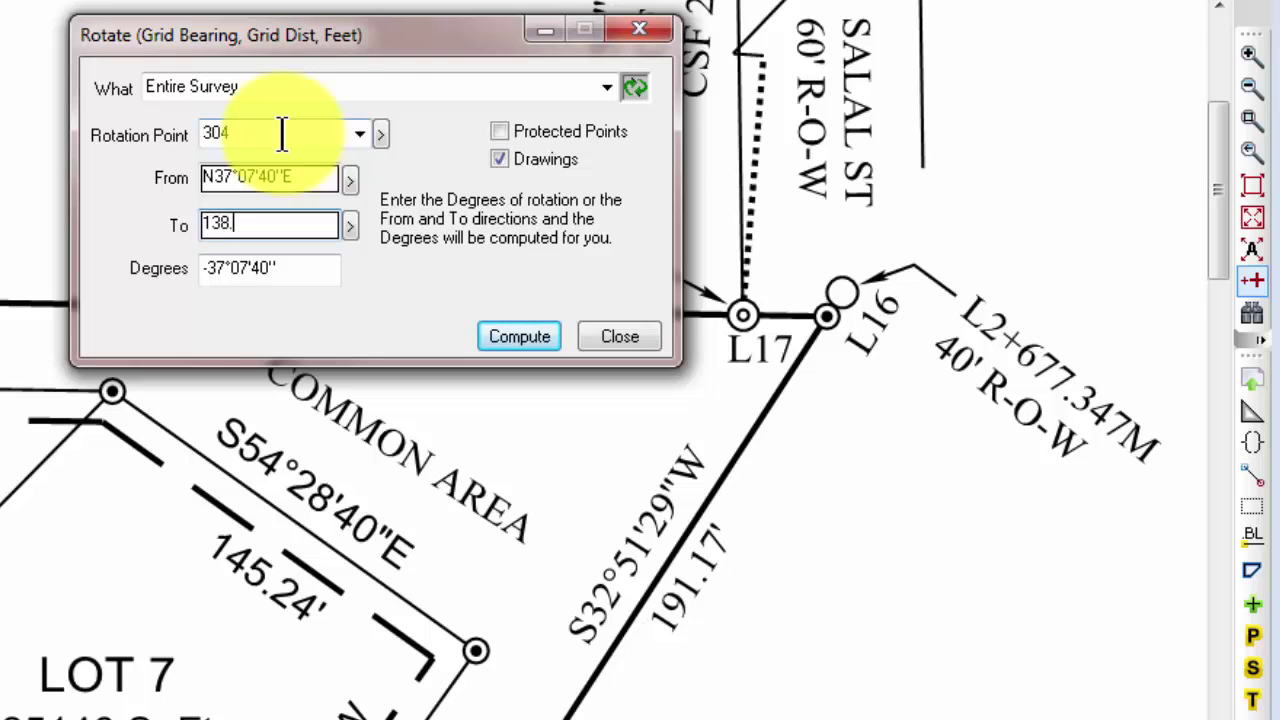
text(2240)
key(Tab)
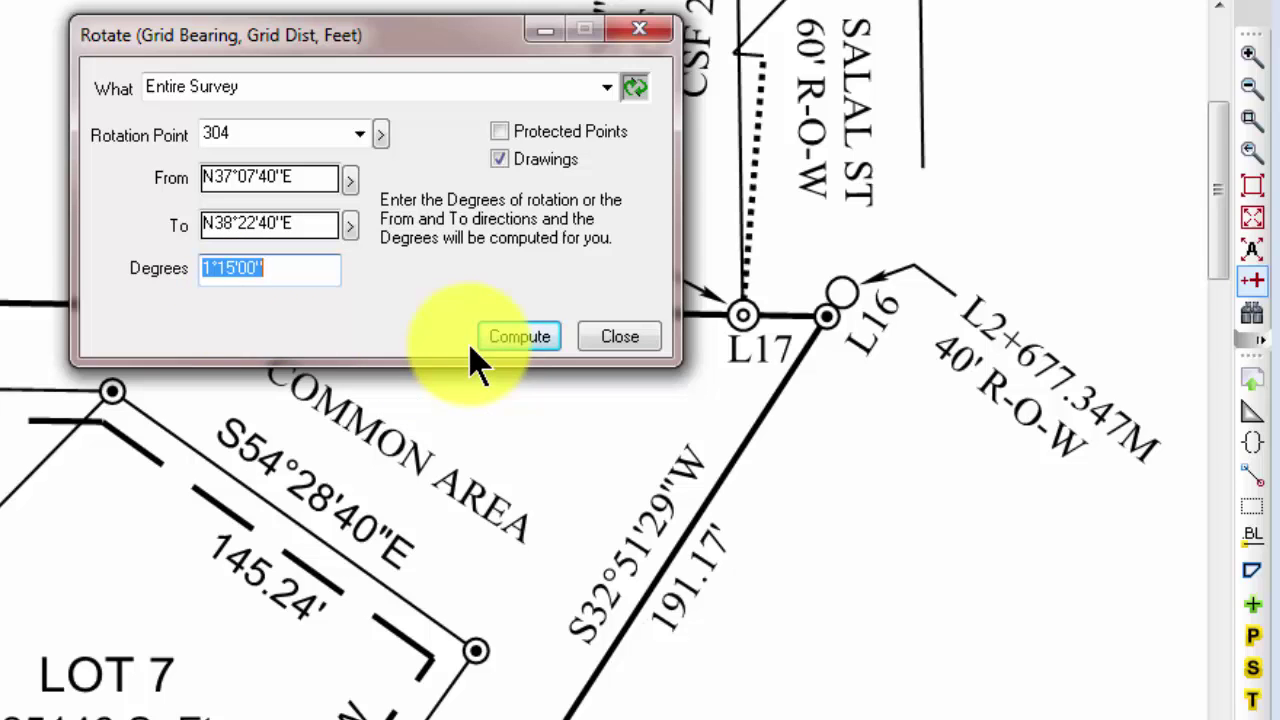
click(503, 345)
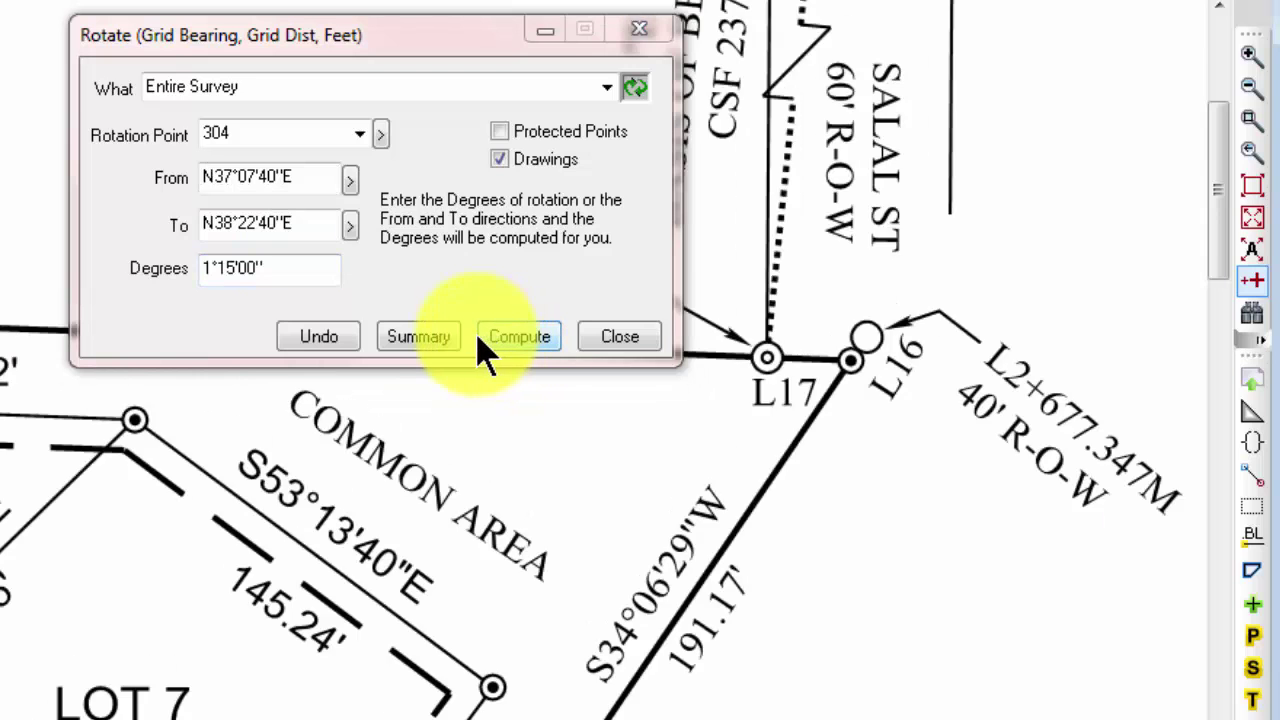
- Close the Rotate dialog and show the full rotated plat sheet
click(636, 36)
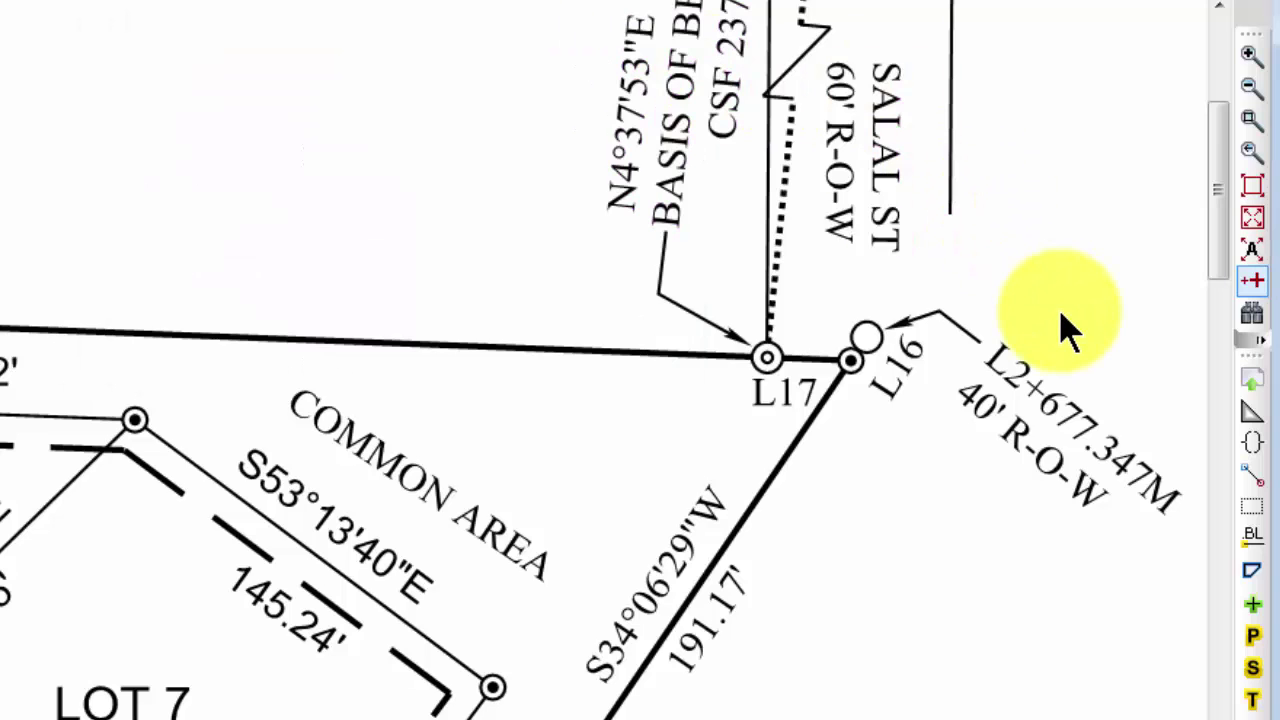
mouse_move(1043, 387)
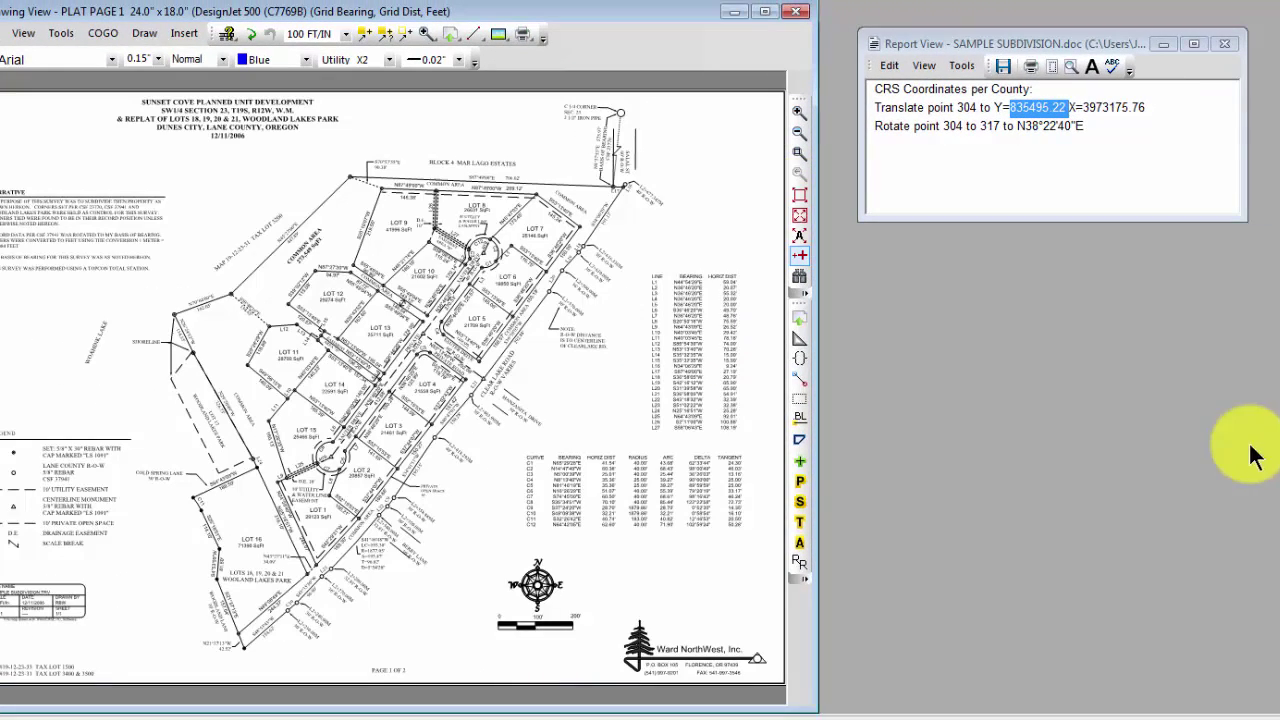
- View the LOT 1, LOT 4, DRAINFIELD DETAIL, CROSS SECTION "A", LOT 8 and LOT 5 drawings, ending on PLAT PAGE 1
click(1273, 465)
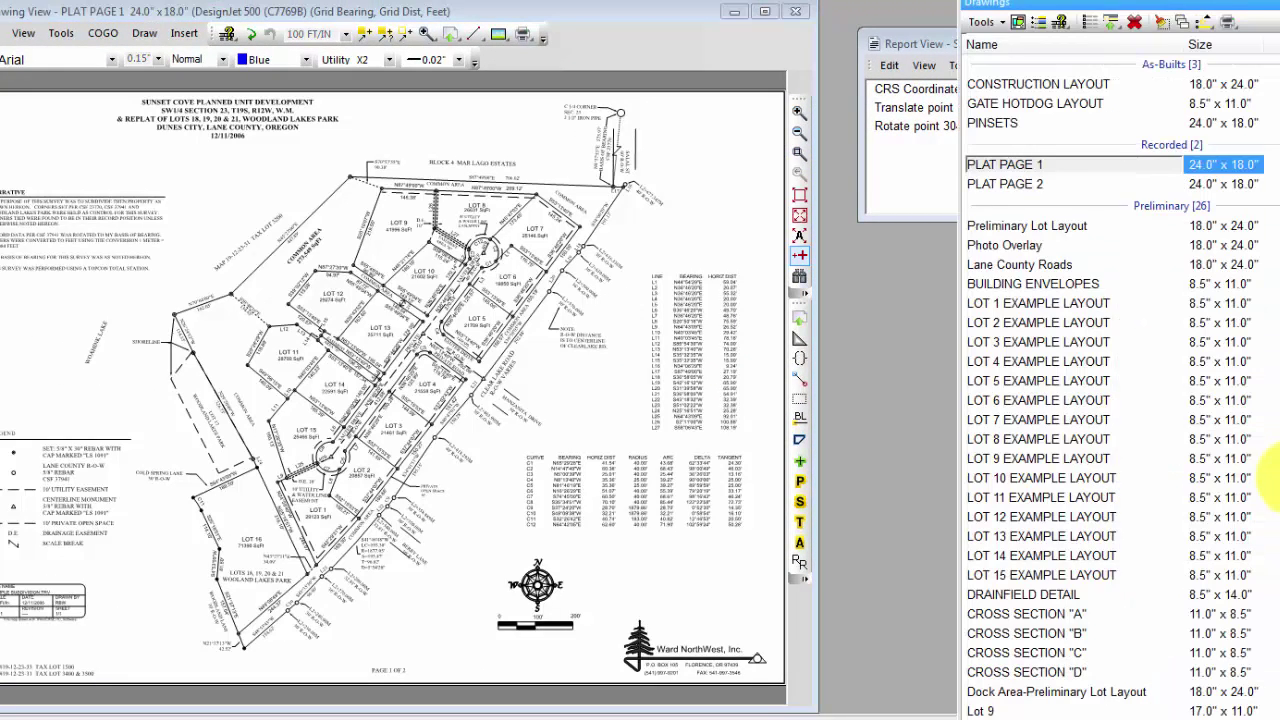
double_click(1033, 303)
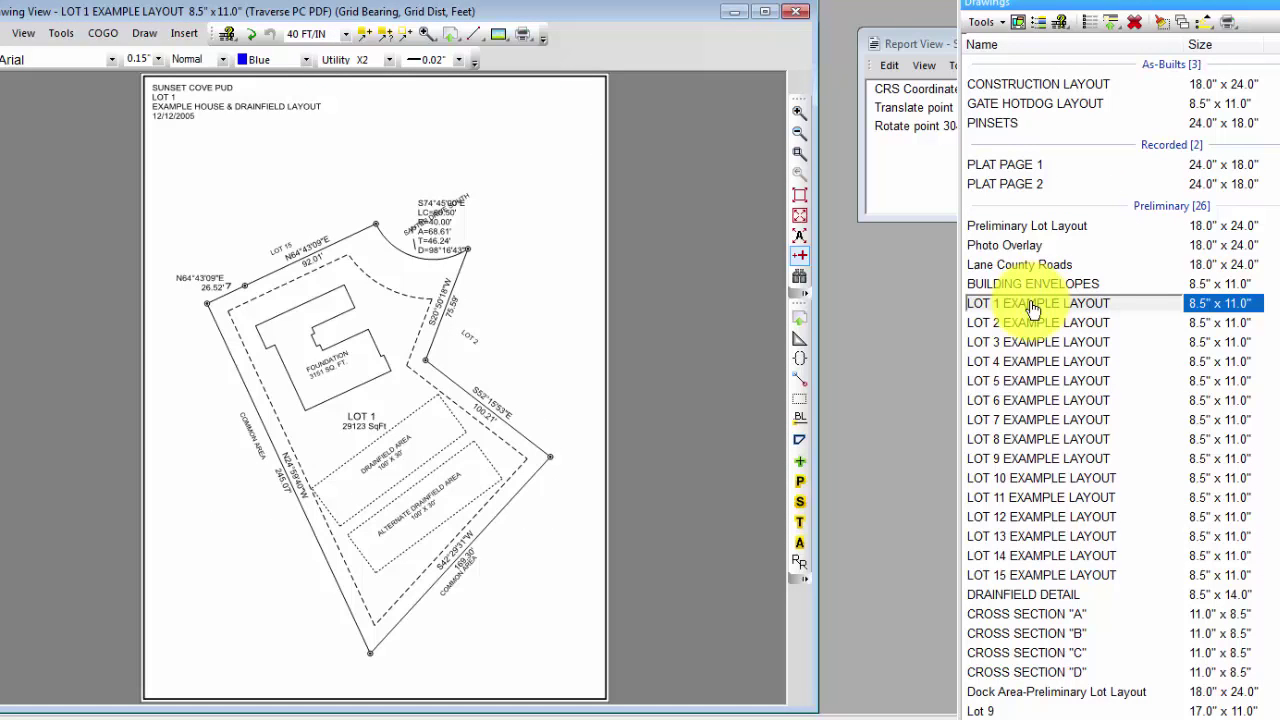
double_click(1022, 361)
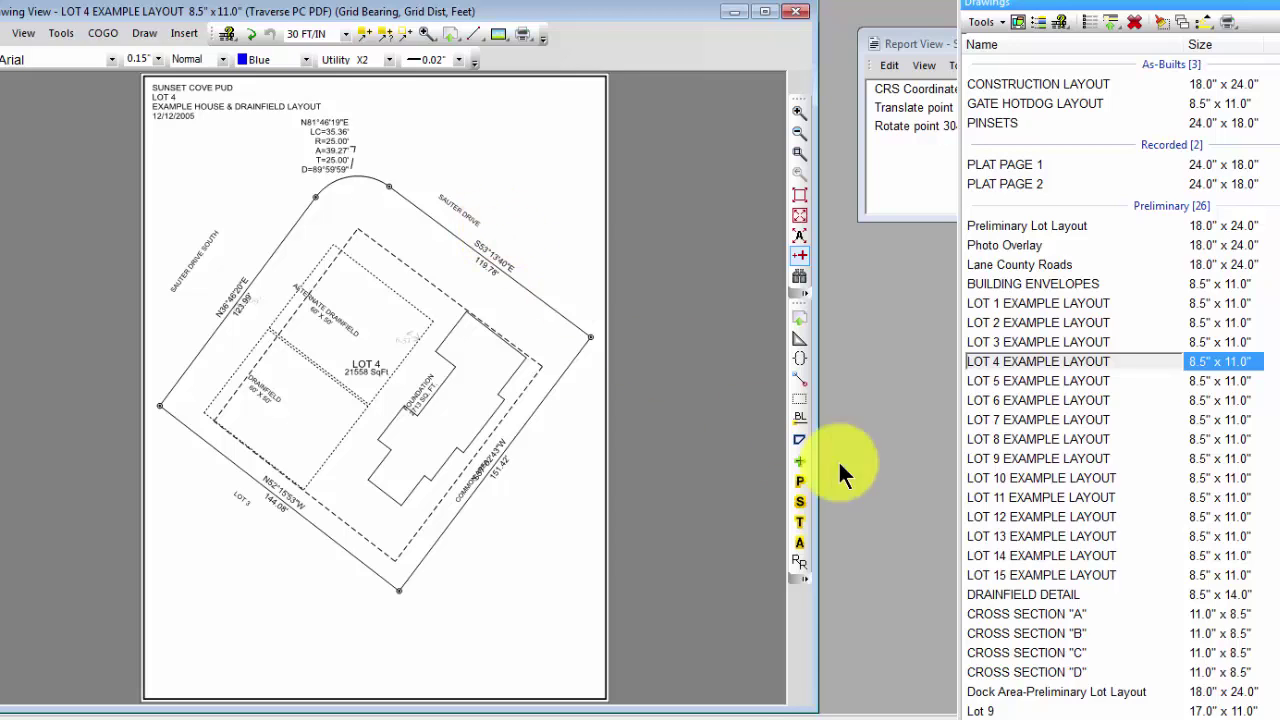
click(1055, 594)
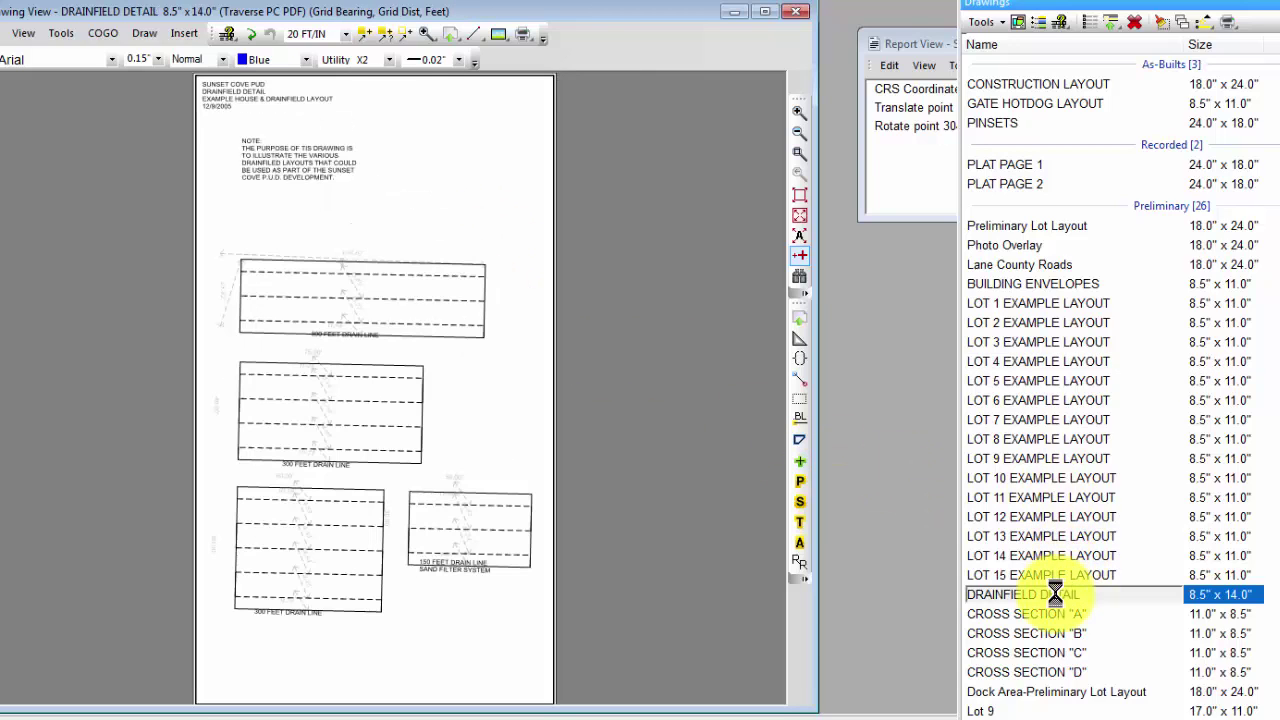
click(1051, 614)
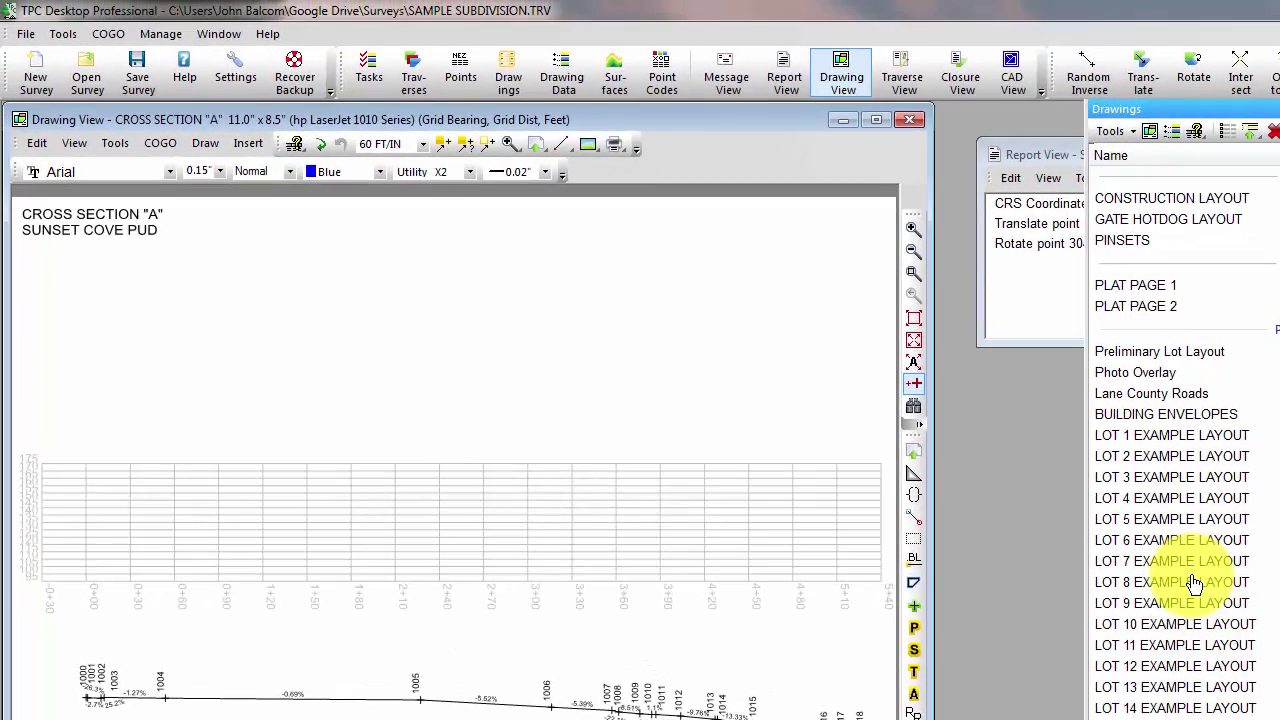
click(1070, 450)
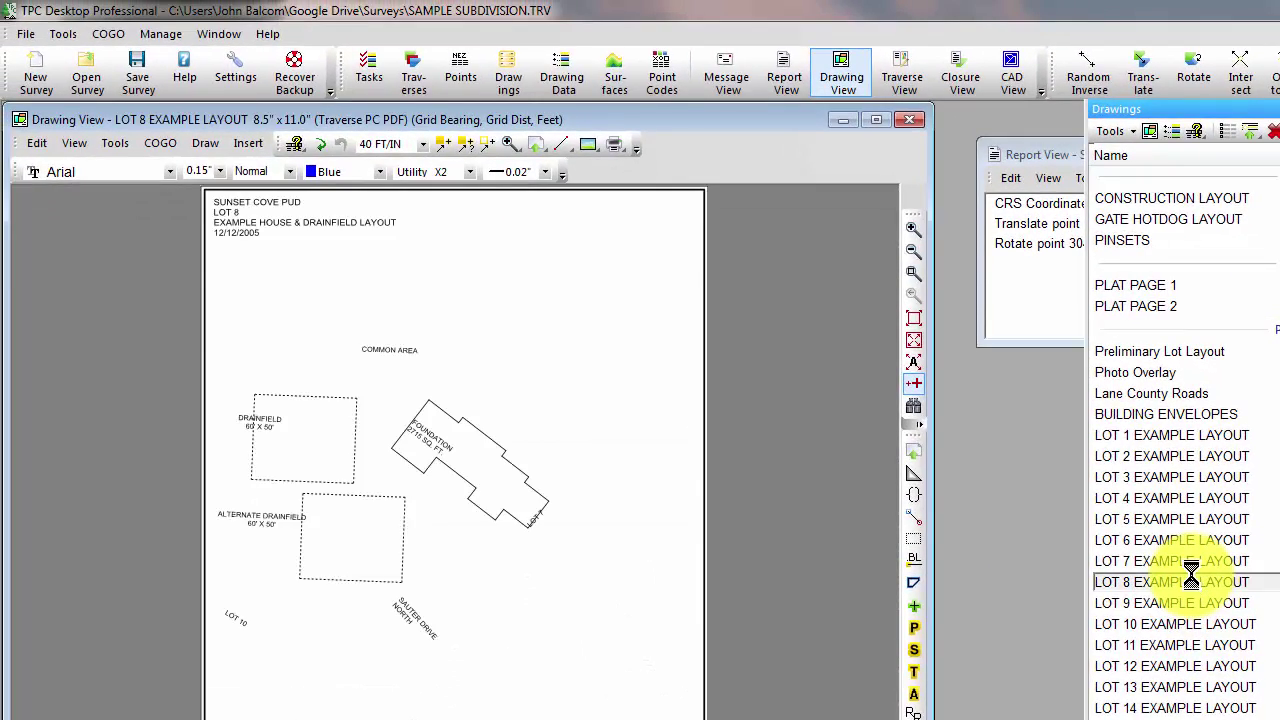
click(1174, 518)
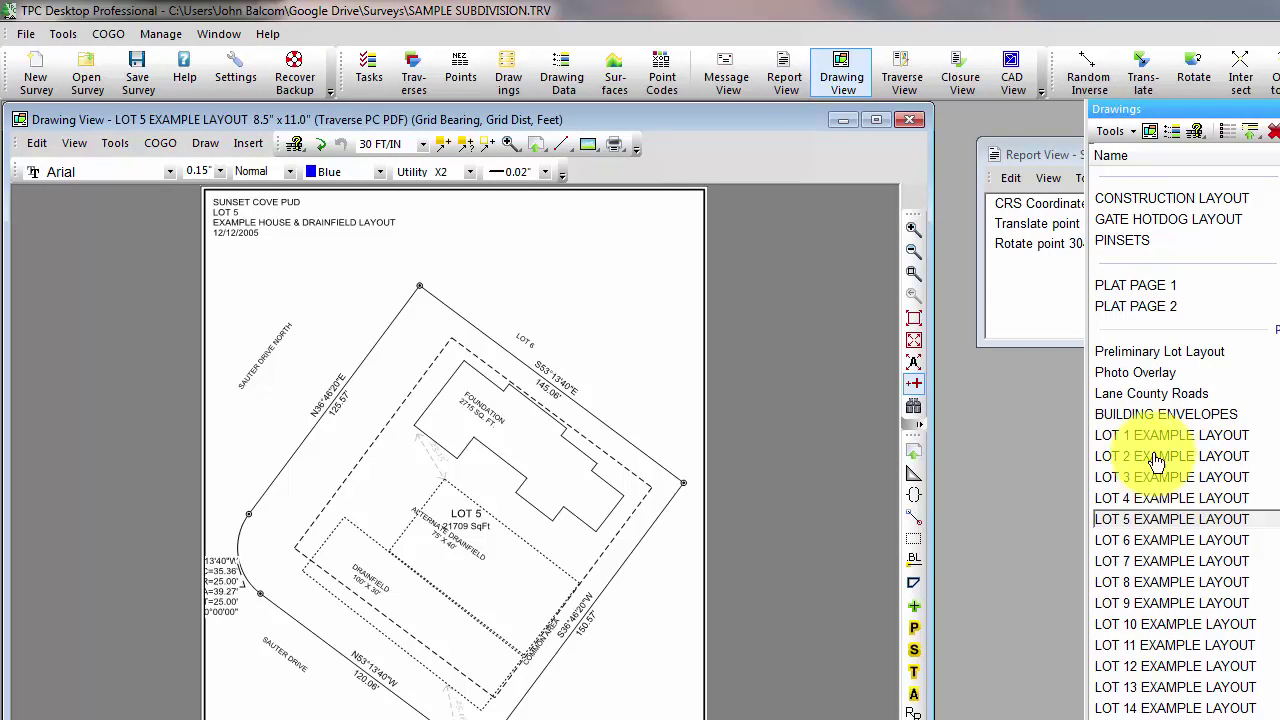
click(1143, 284)
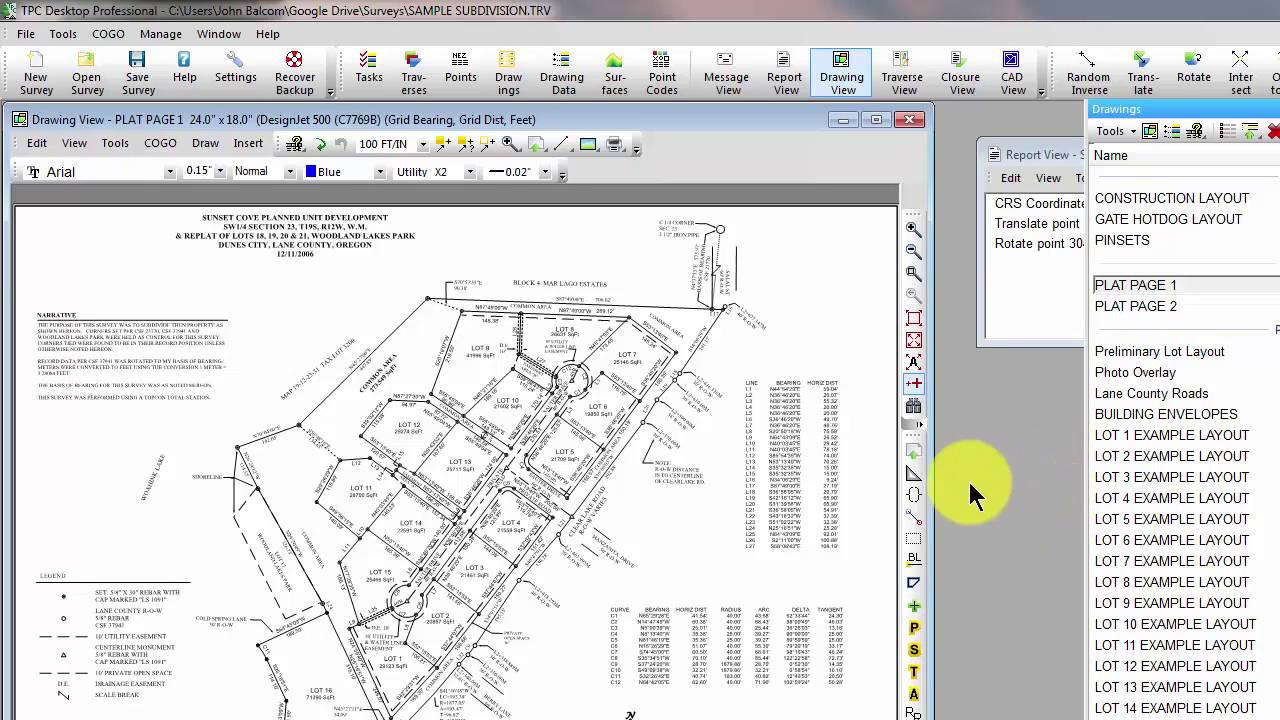
- Start a Google KMZ export without saving first, accepting the KMZ settings
click(26, 36)
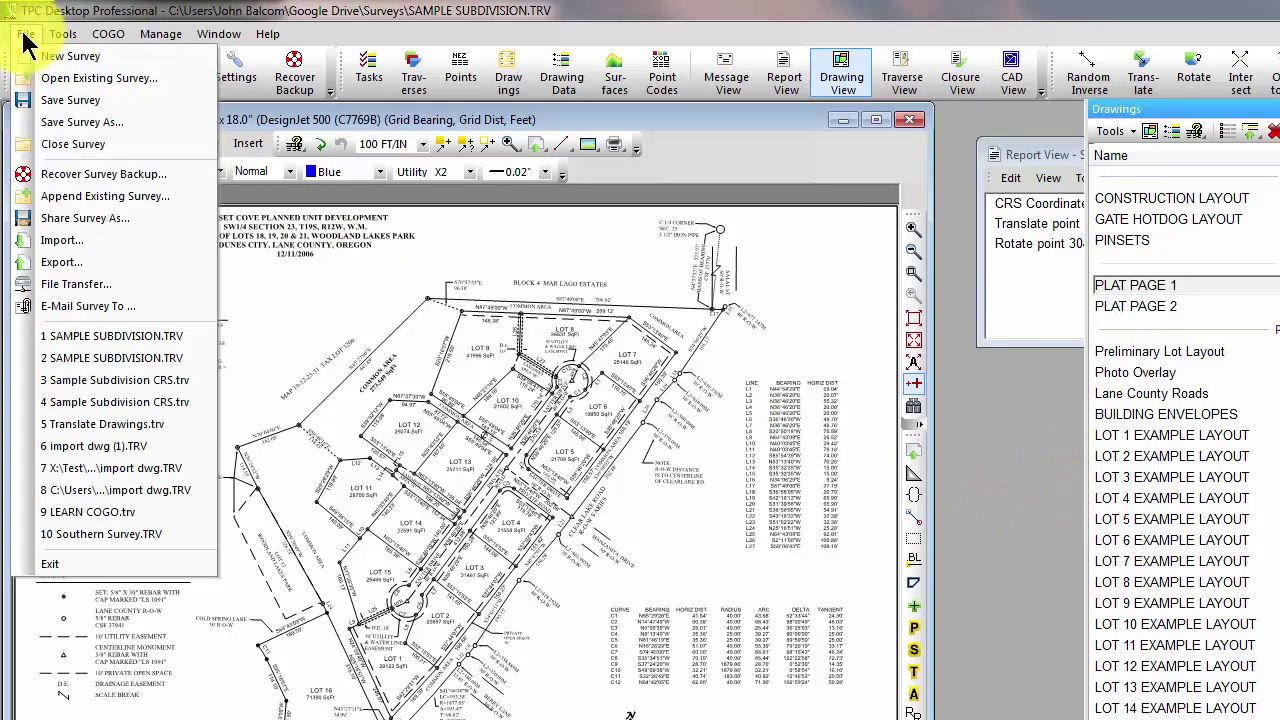
click(64, 268)
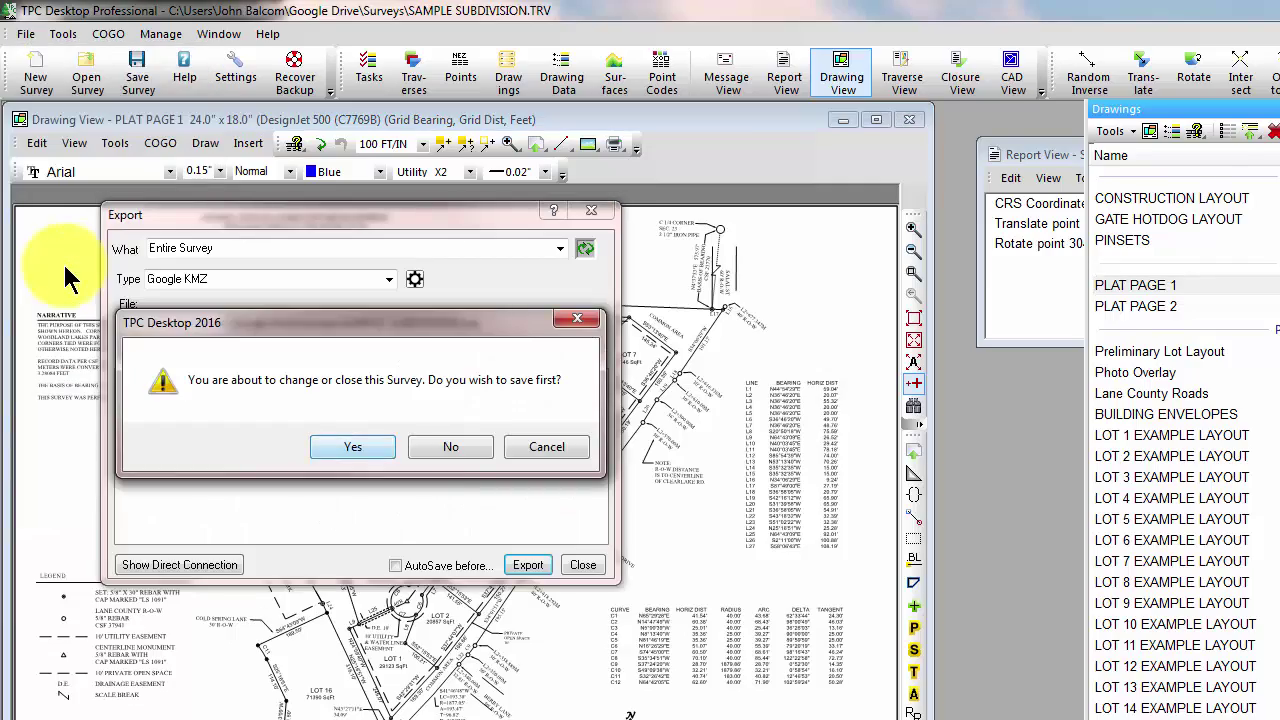
click(446, 447)
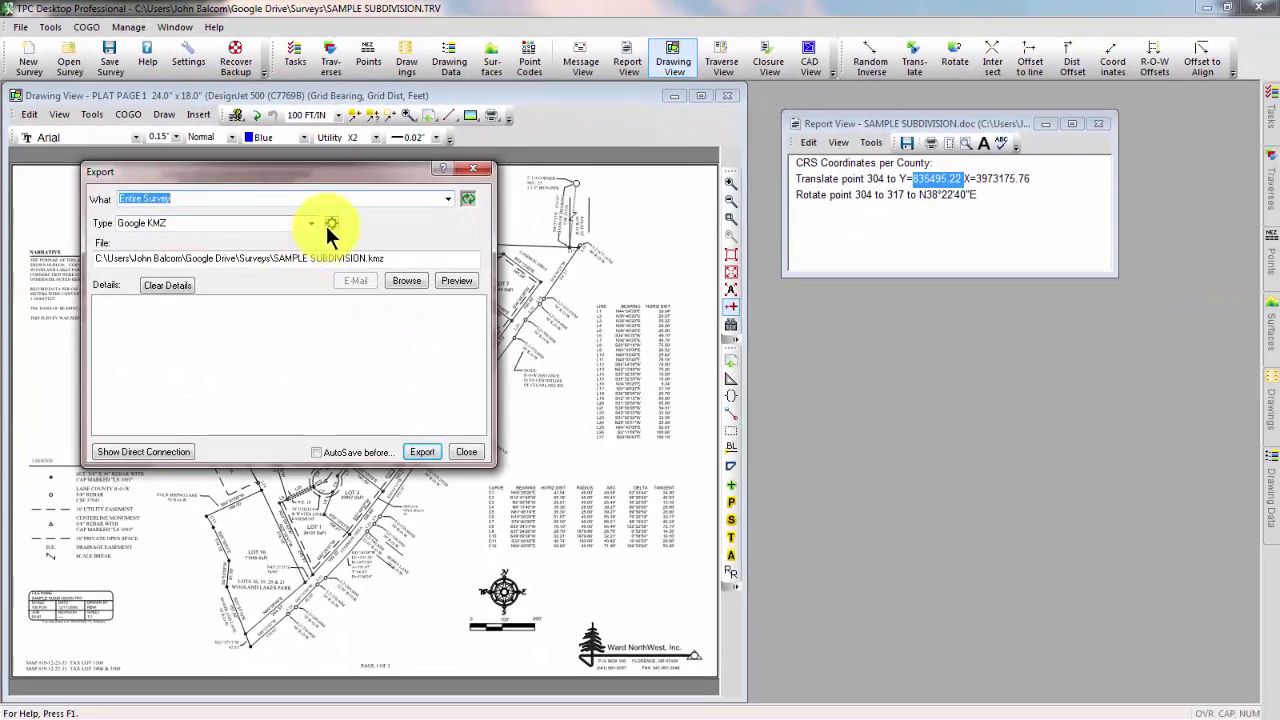
click(328, 223)
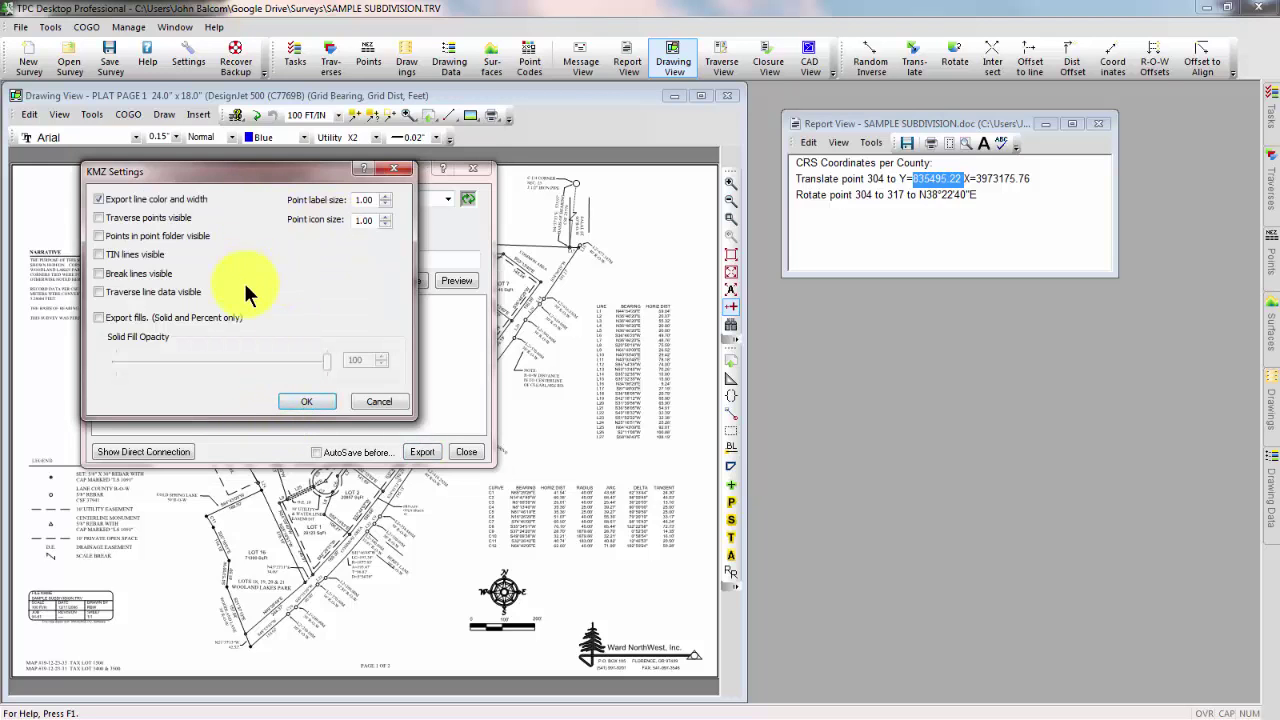
click(305, 403)
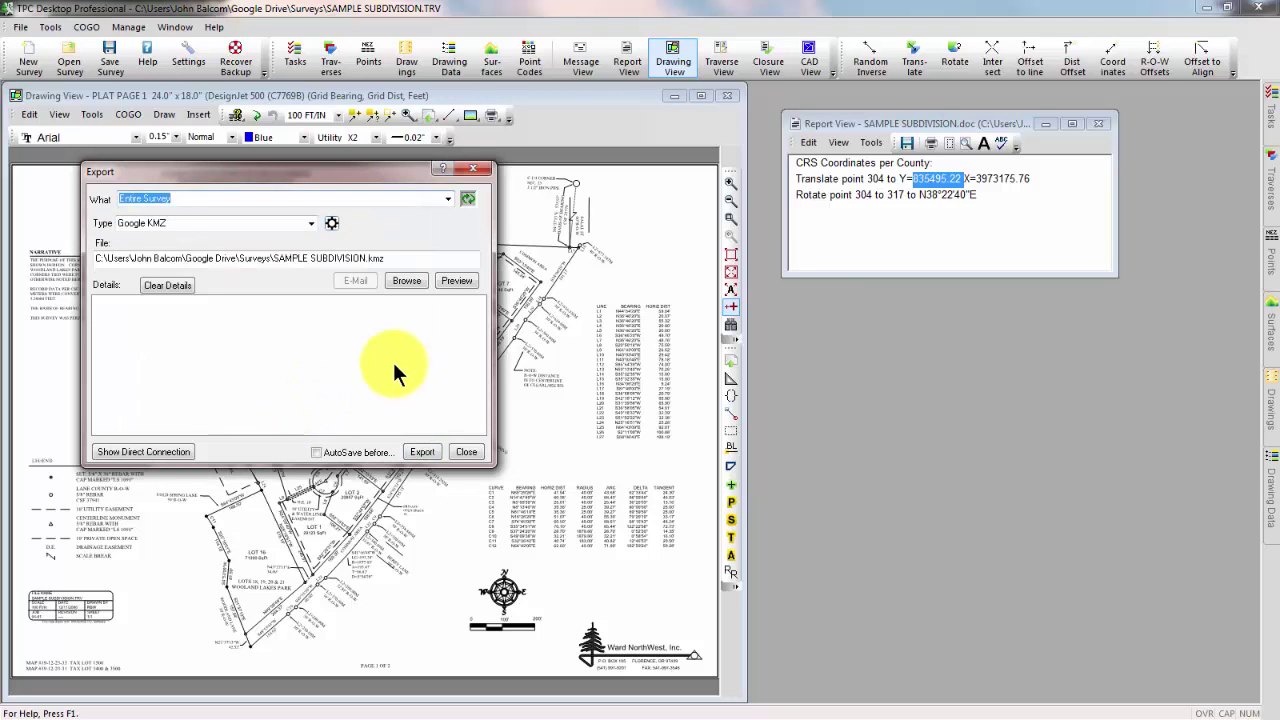
- Export Entire Drawing: PLAT PAGE 1 to KMZ and preview it in Google Earth
click(445, 198)
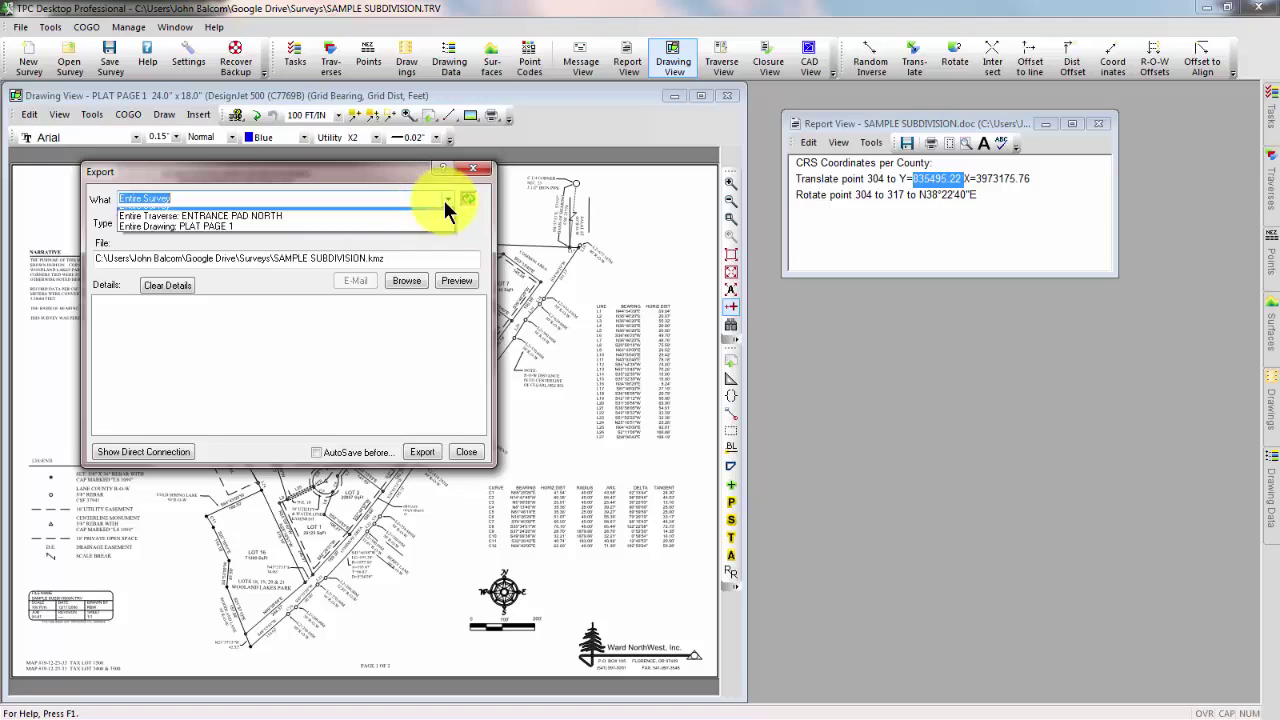
click(307, 177)
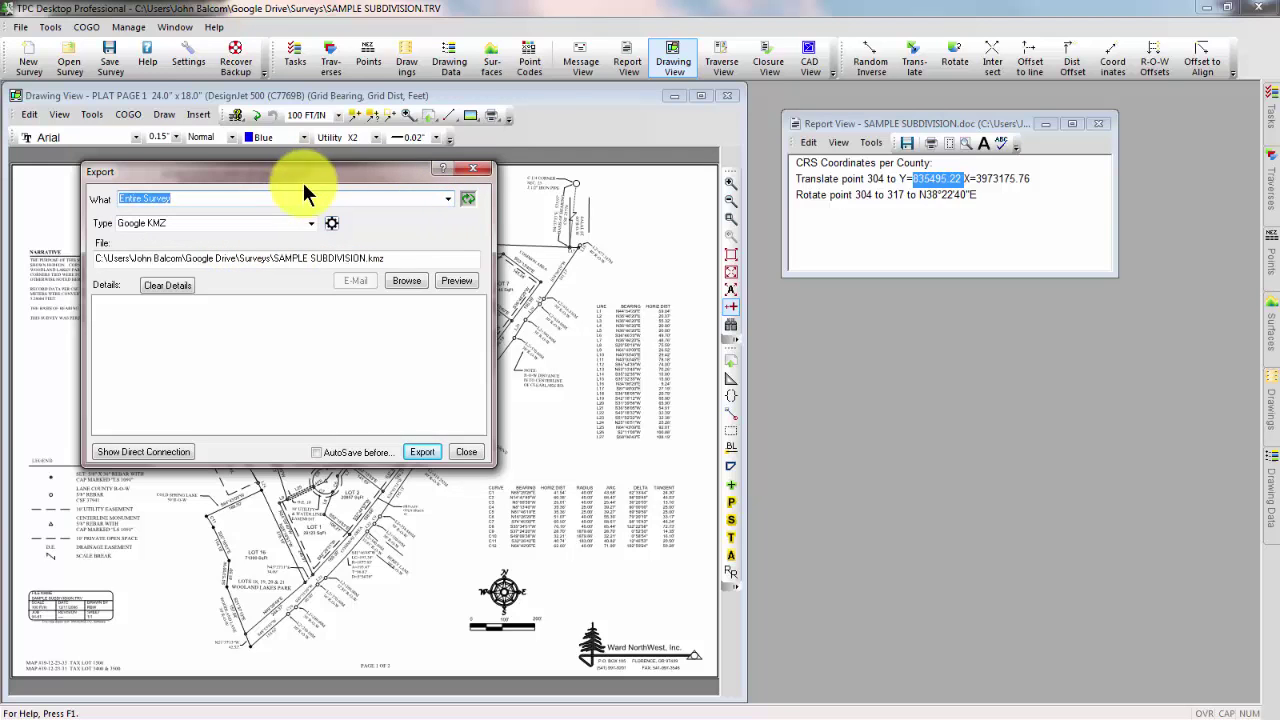
scroll(451, 197, down, 2)
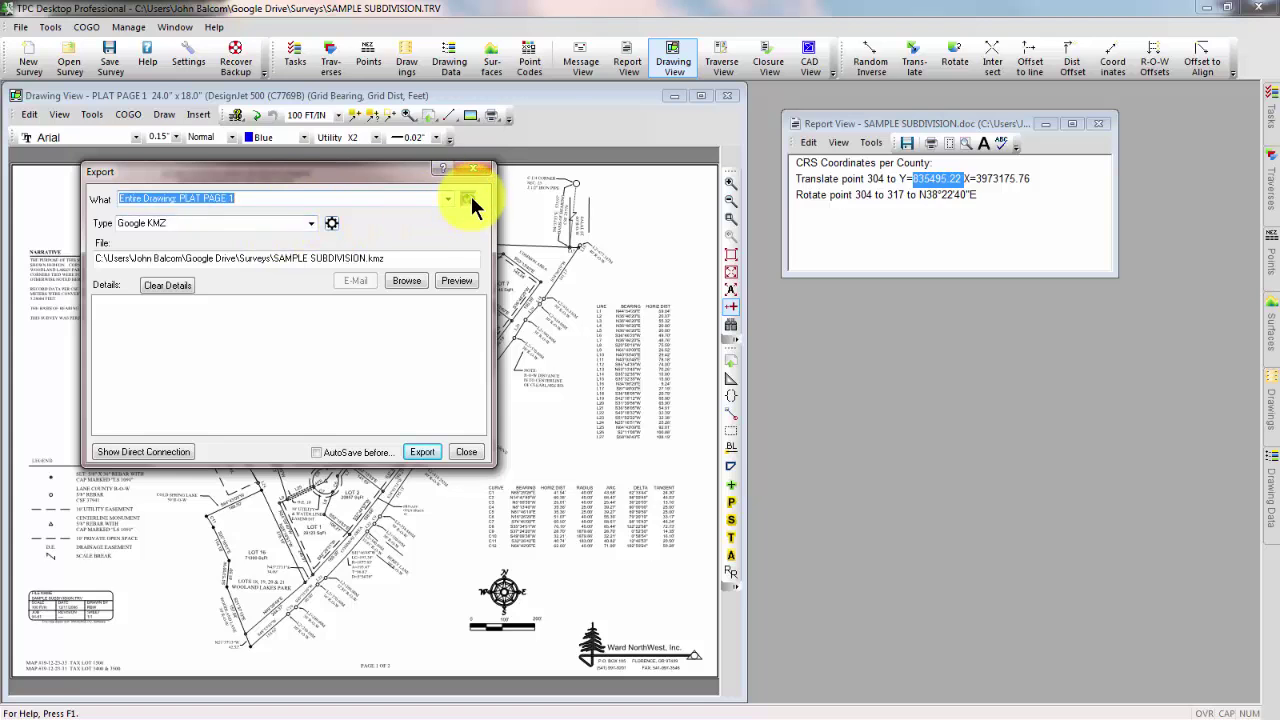
click(449, 198)
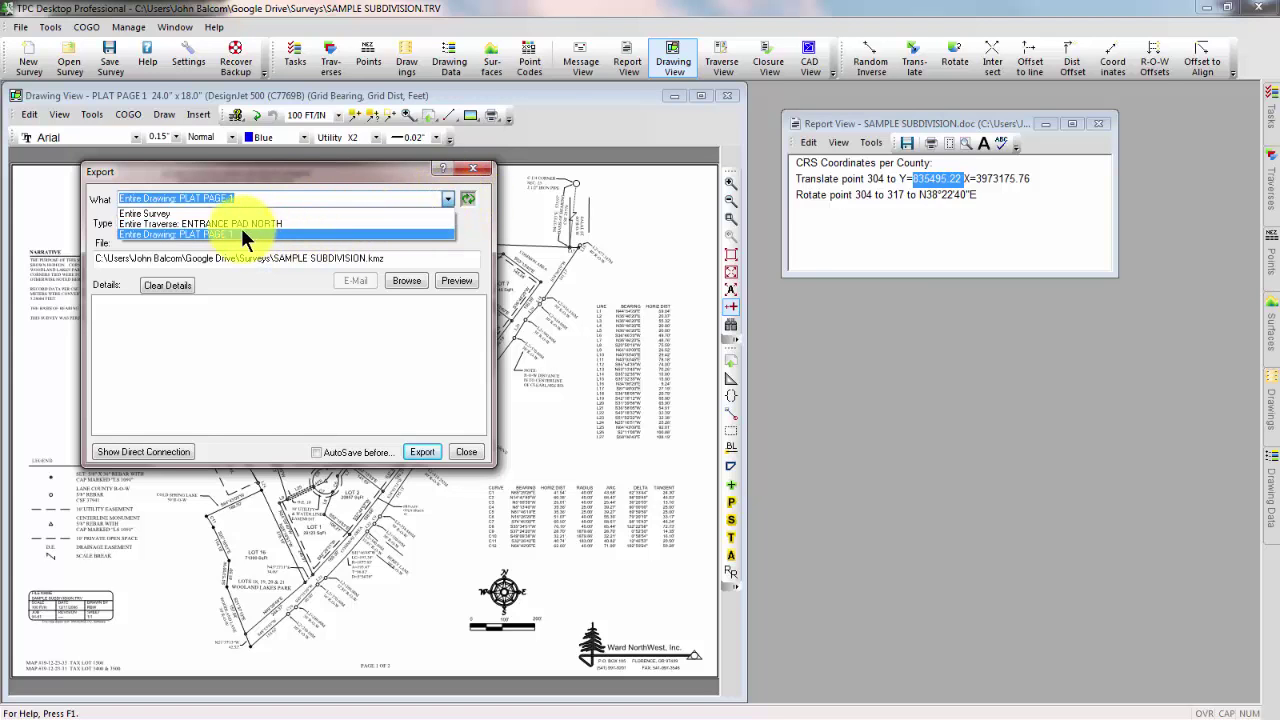
click(225, 232)
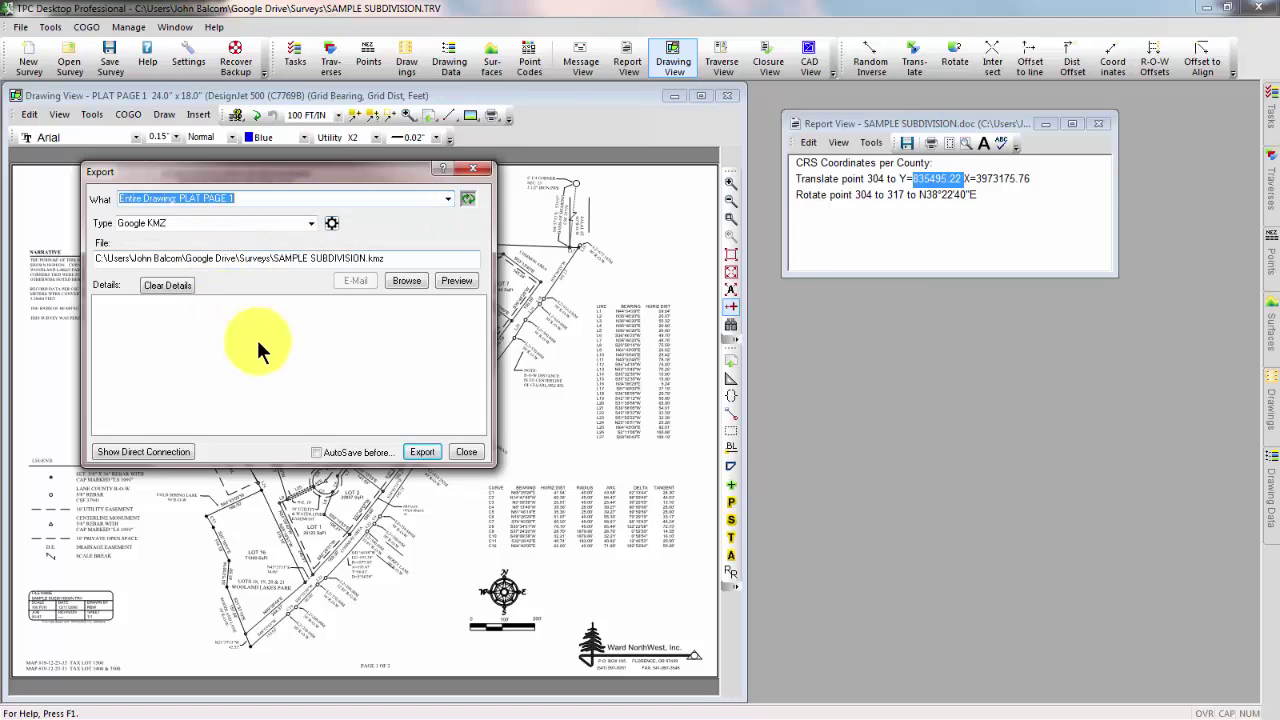
click(421, 453)
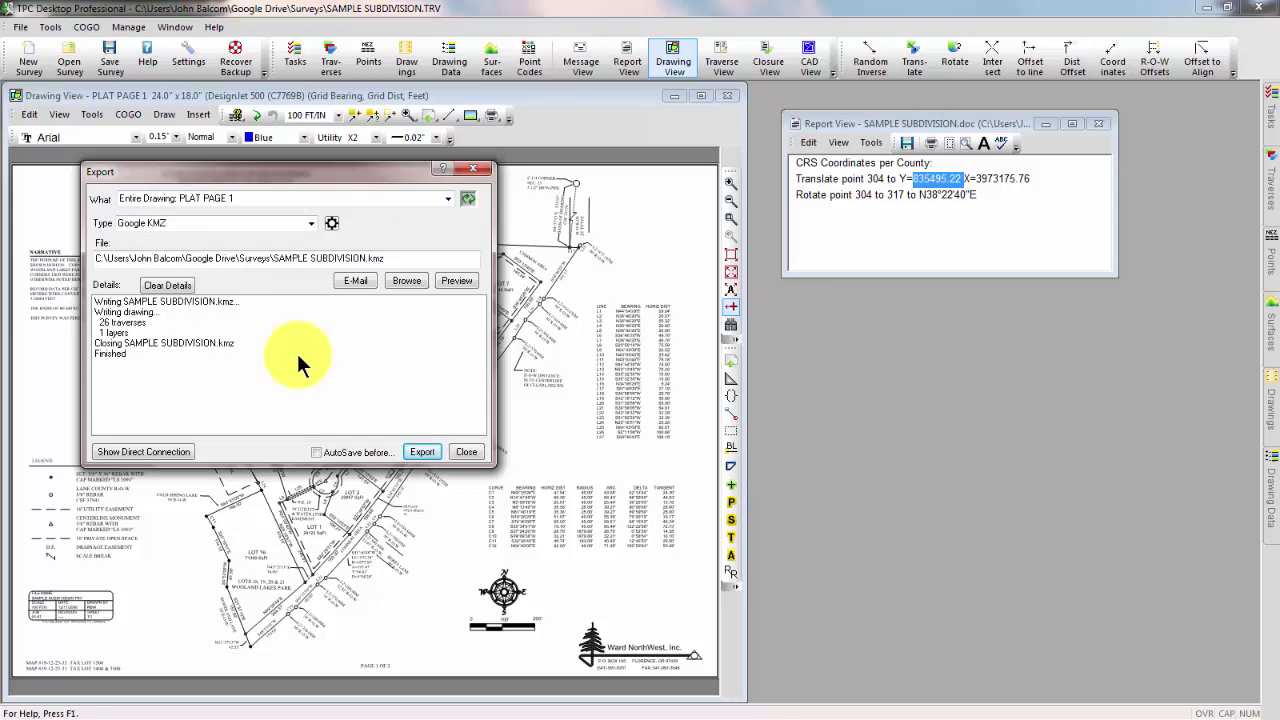
click(455, 280)
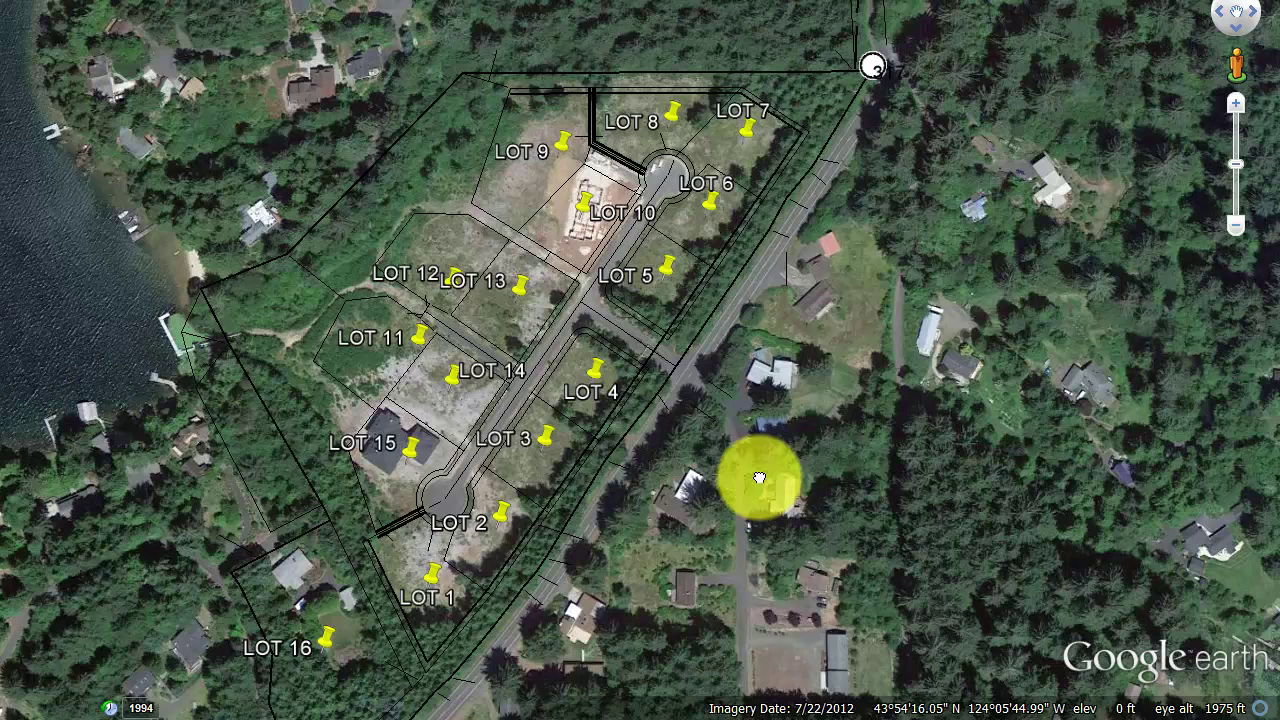
- Return from Google Earth to TPC Desktop Professional's Rotate dialog (Entire Survey, point 304, 1°15'00")
click(1143, 543)
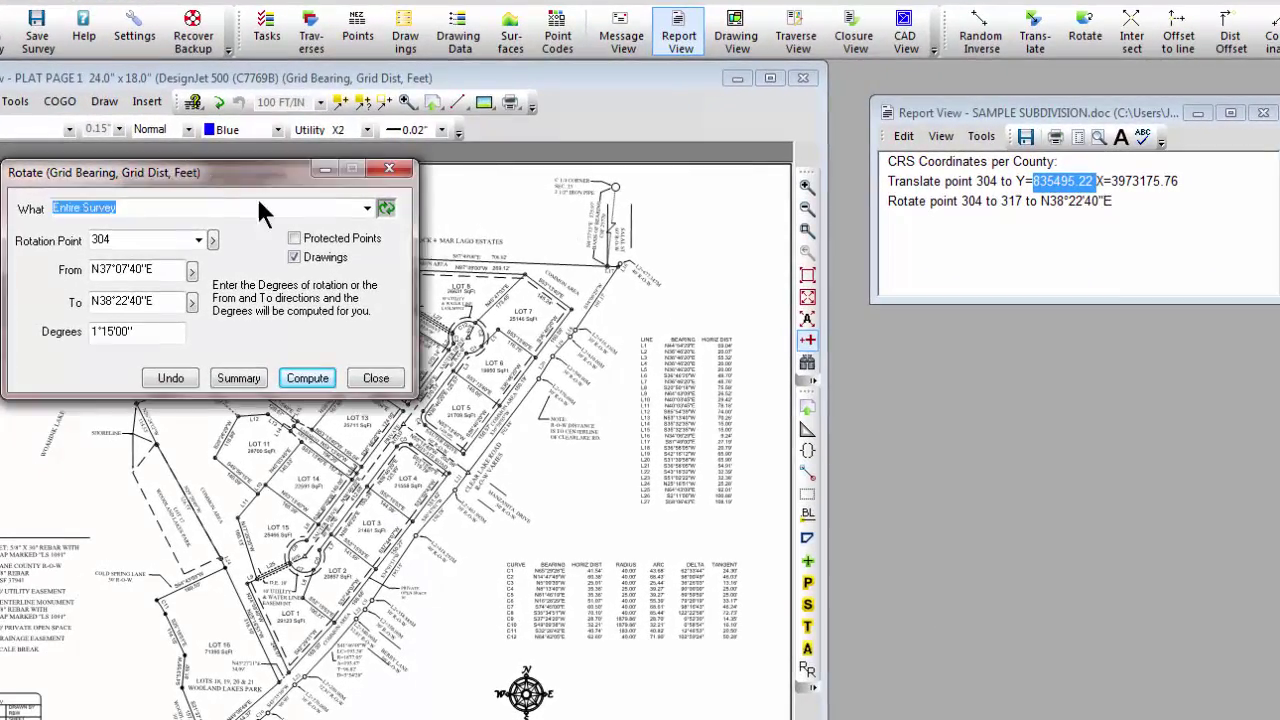
- Undo the 1°15'00" Entire Survey rotation about point 304, then close the Rotate dialog
drag(240, 172, 988, 338)
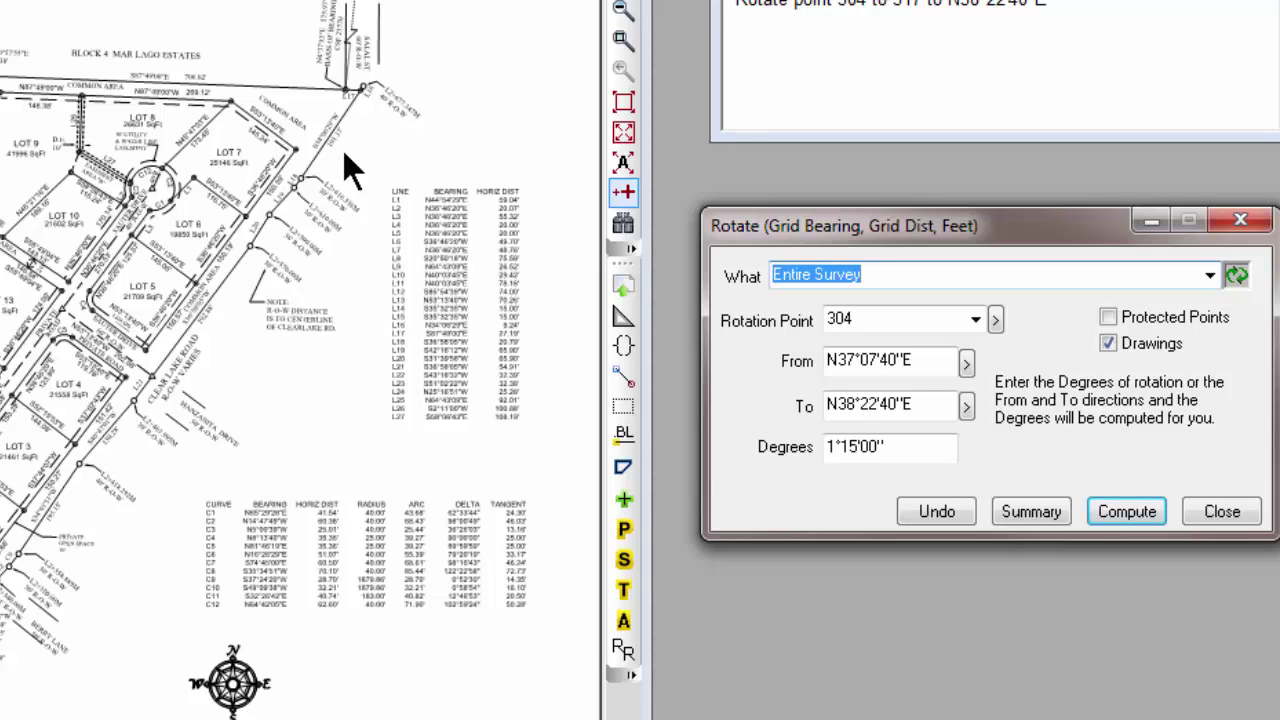
click(828, 404)
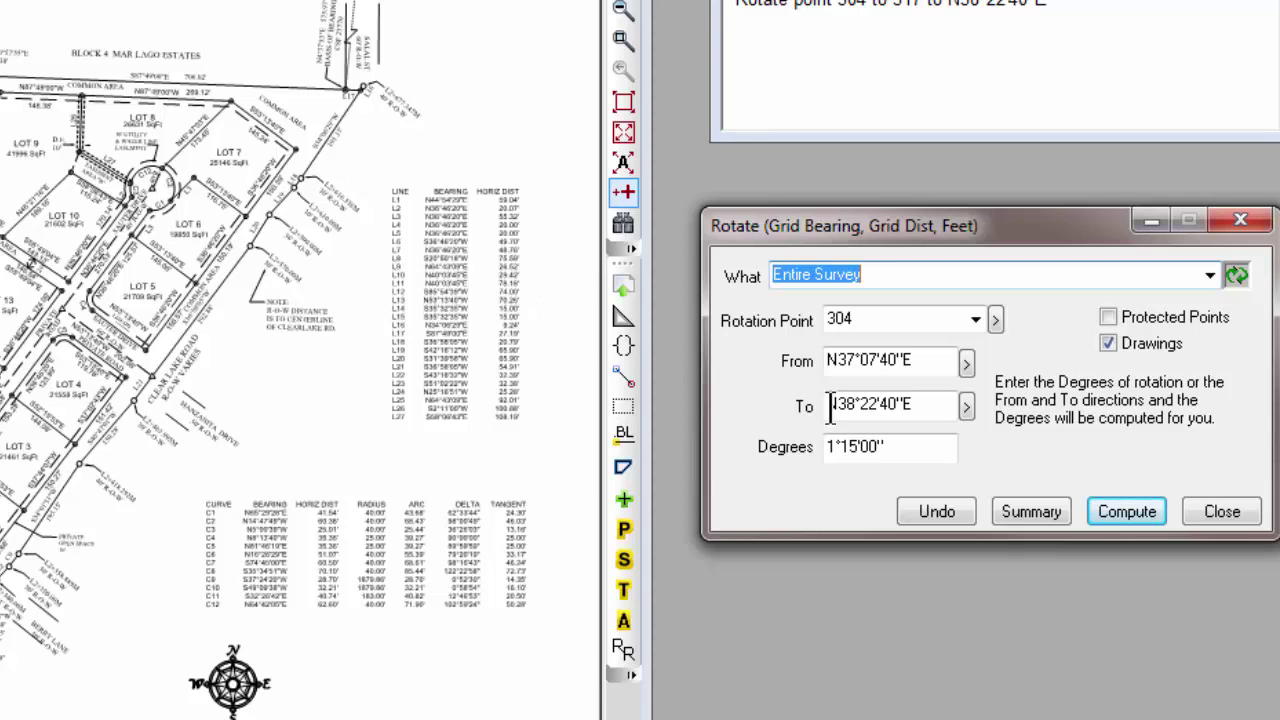
click(948, 511)
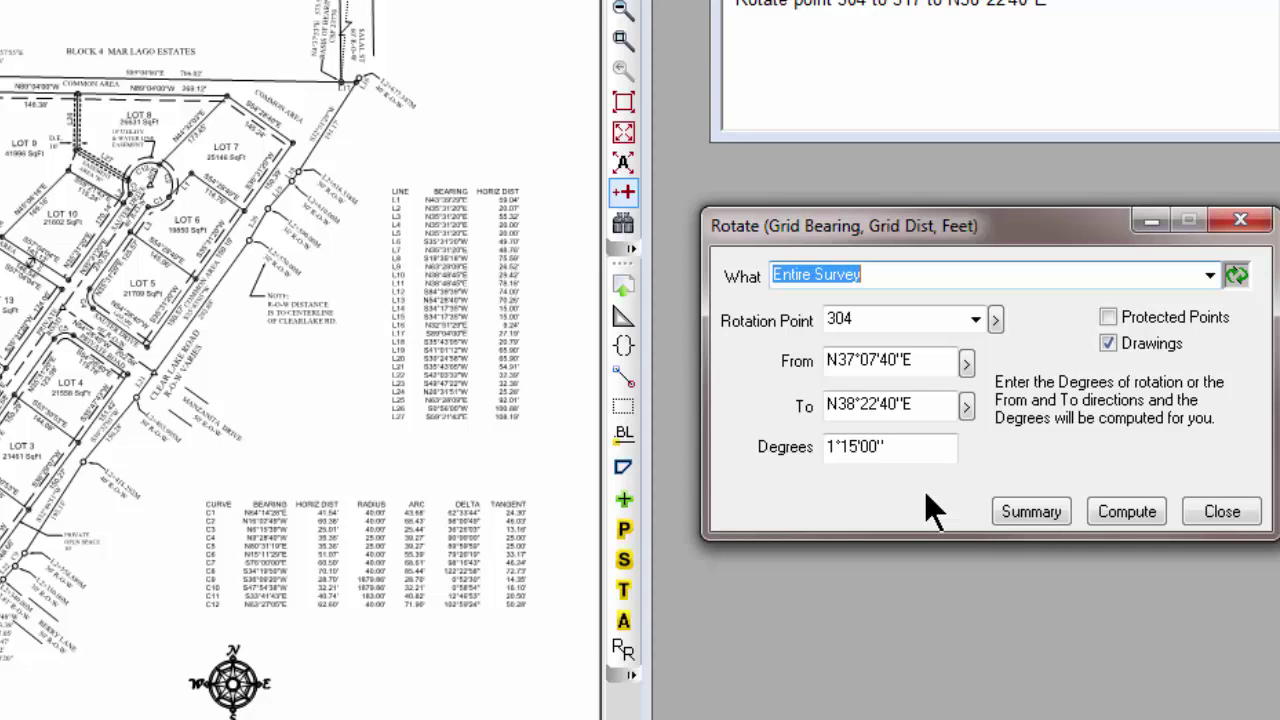
click(1243, 222)
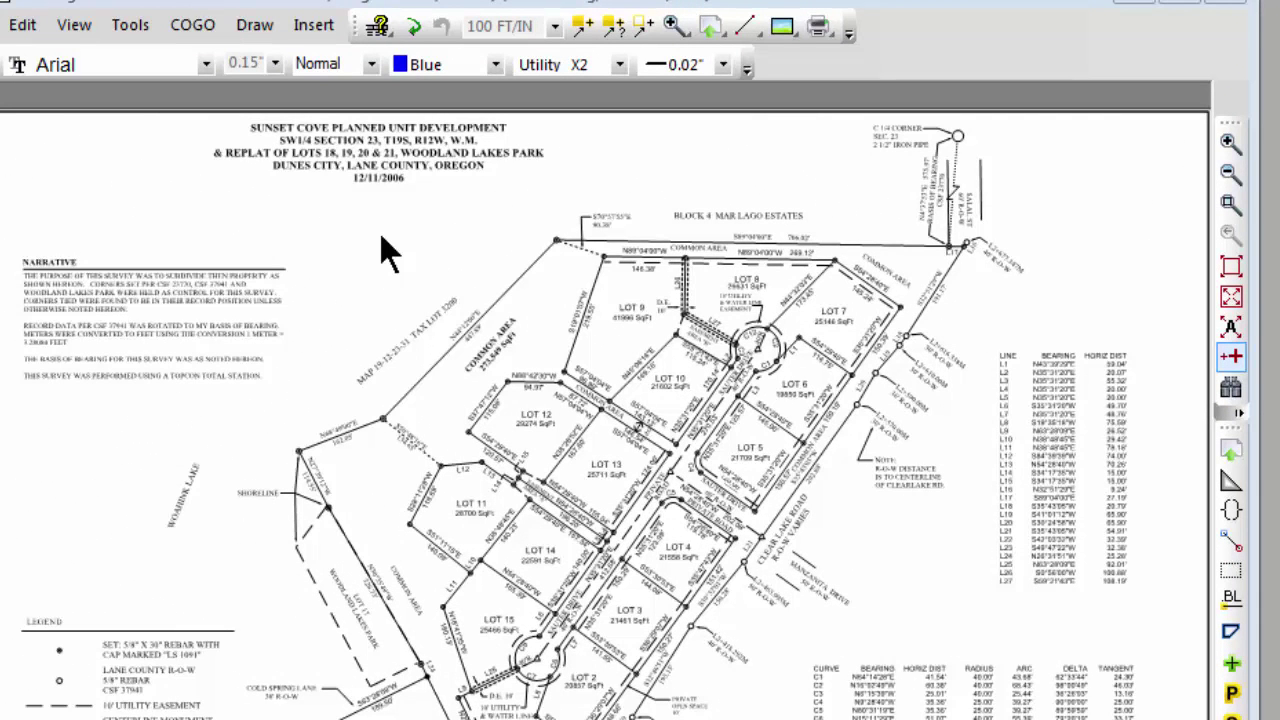
- Check the Plan drawing settings show rotation 0°00'00" and cancel without changes
right_click(381, 238)
click(443, 281)
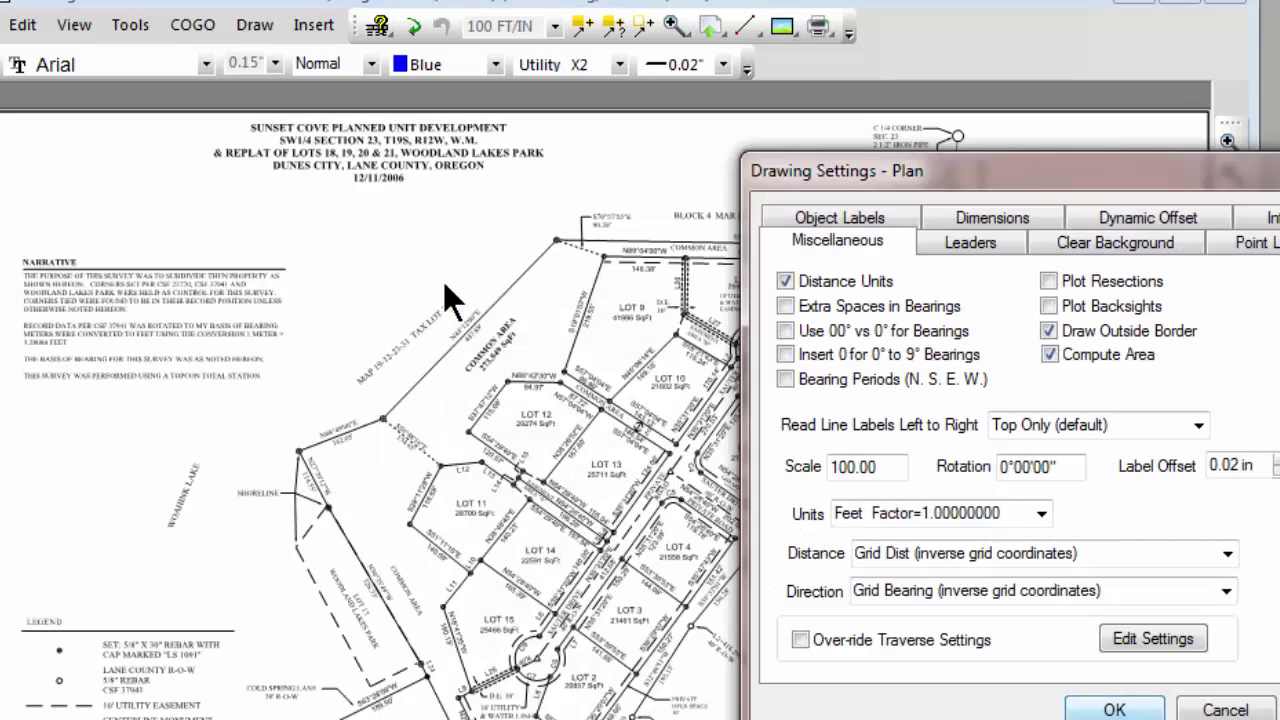
click(1020, 467)
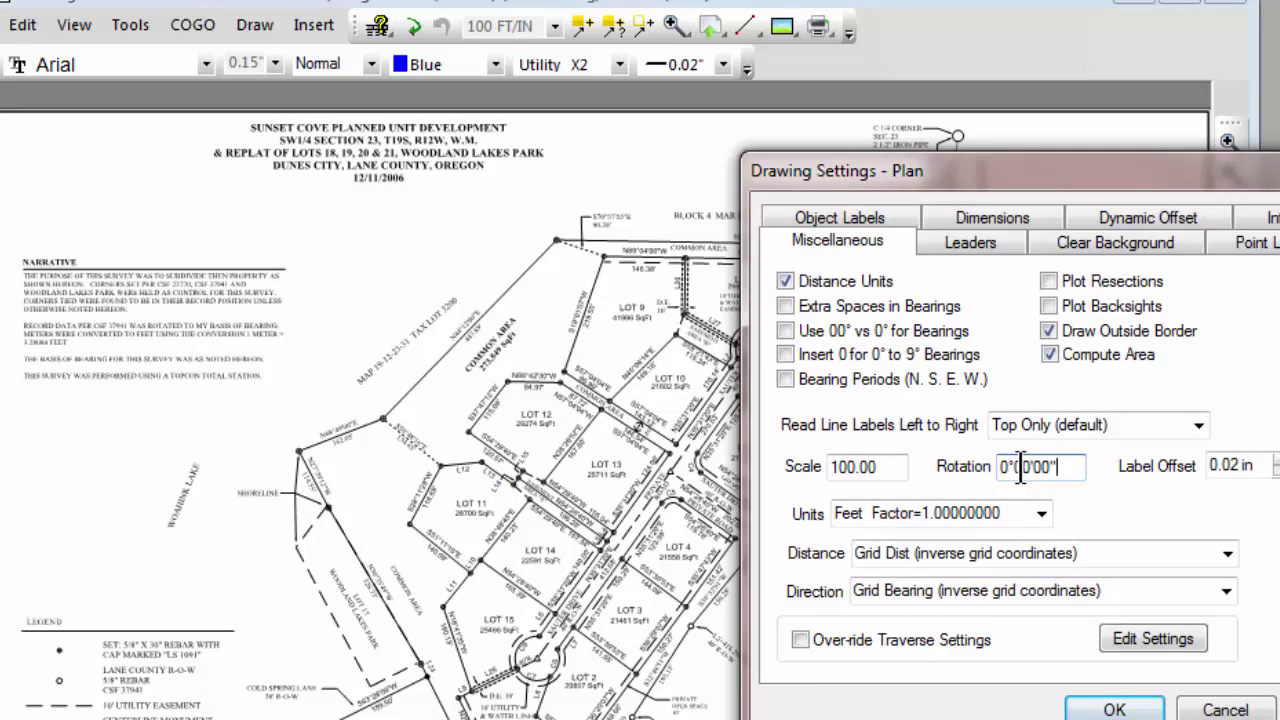
double_click(1020, 467)
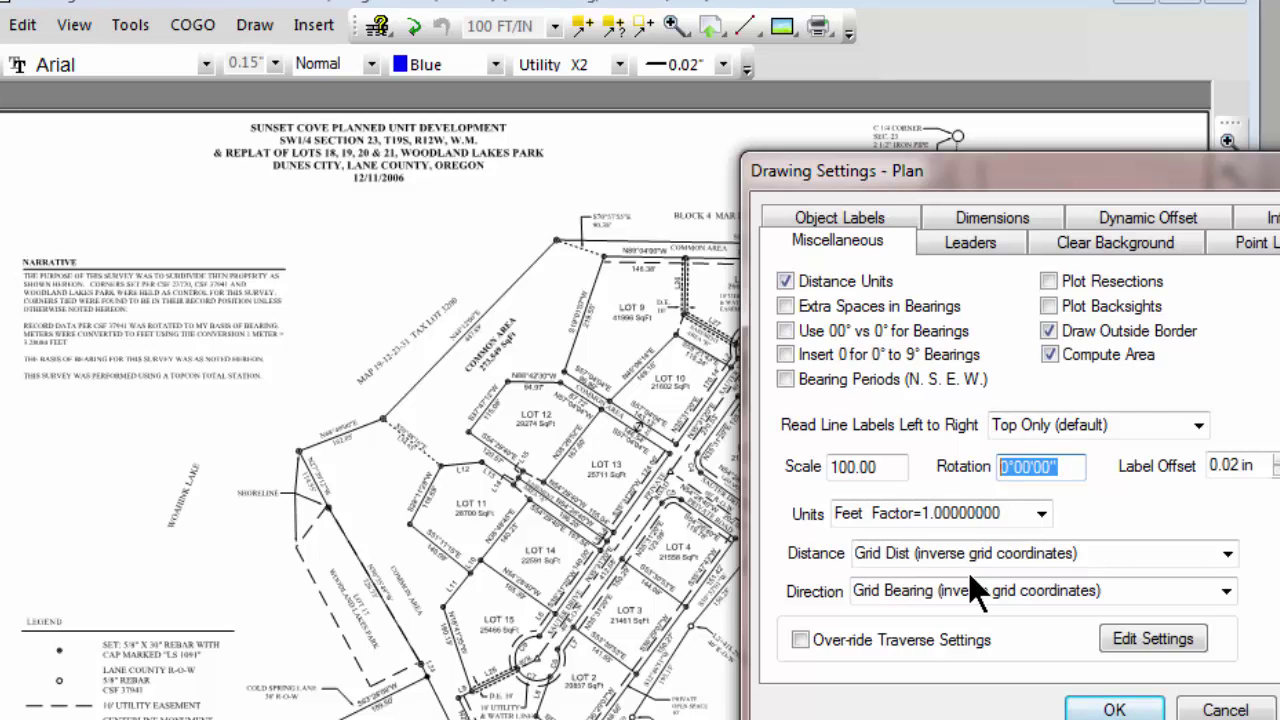
click(1225, 709)
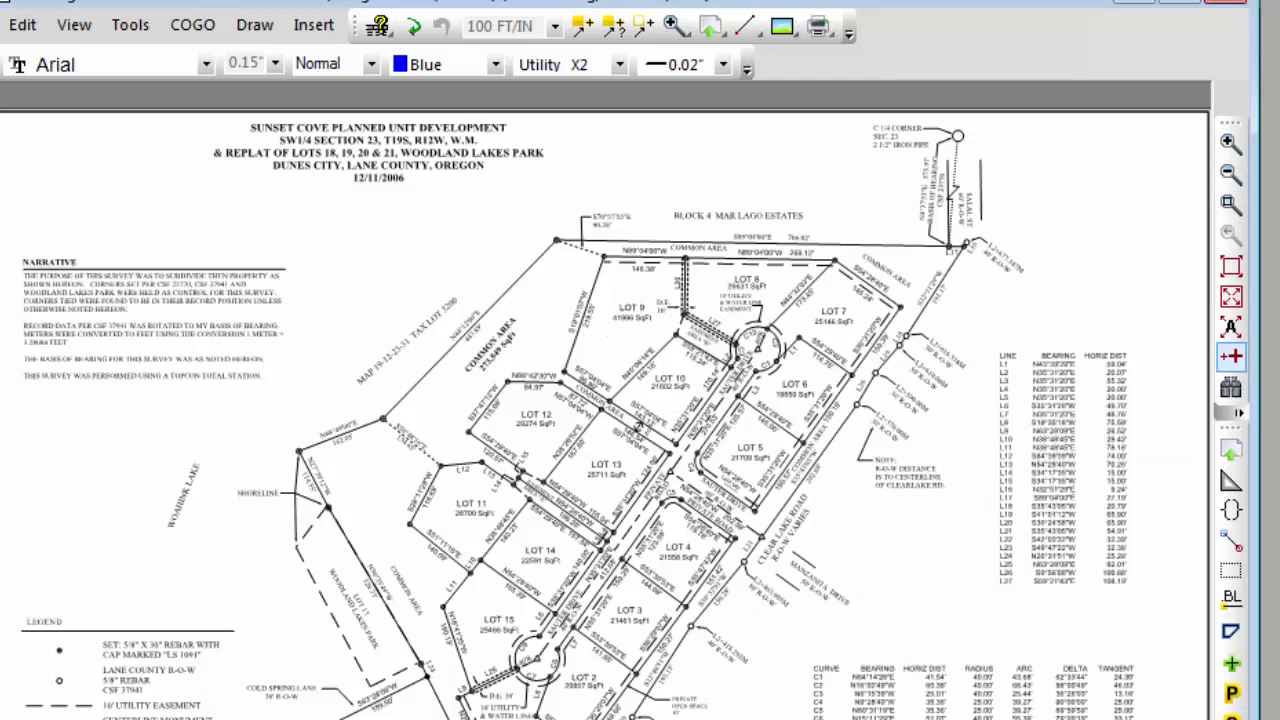